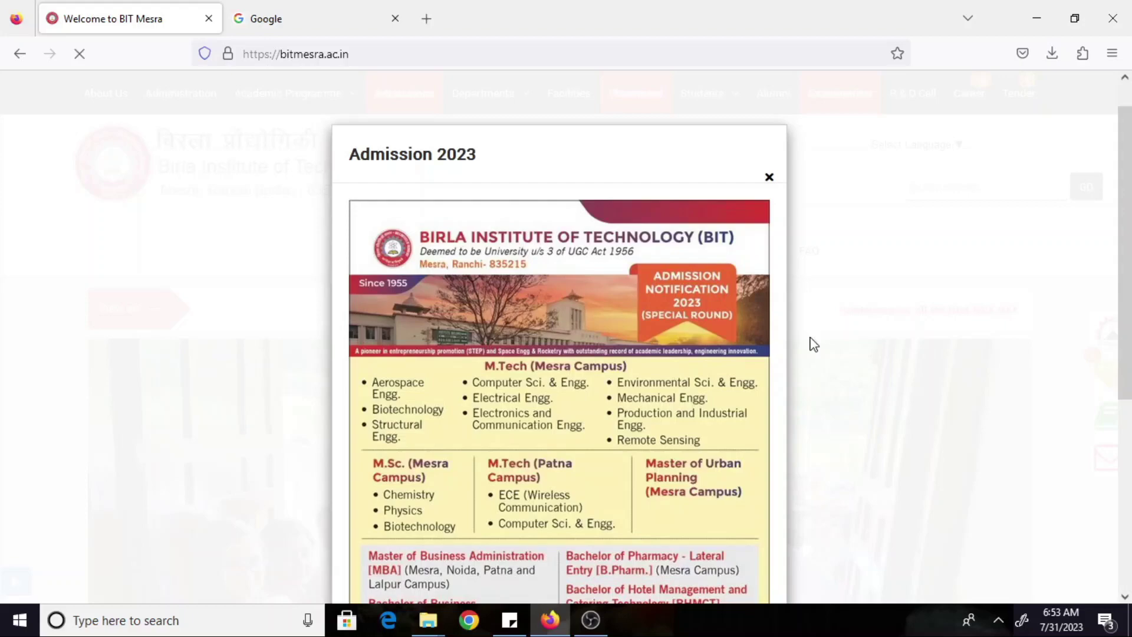
# Step: Dismiss the Admission 2023 notice and follow the footer's 'Matlab Portal' link under Others
pyautogui.click(769, 178)
pyautogui.scroll(-3, 944, 453)
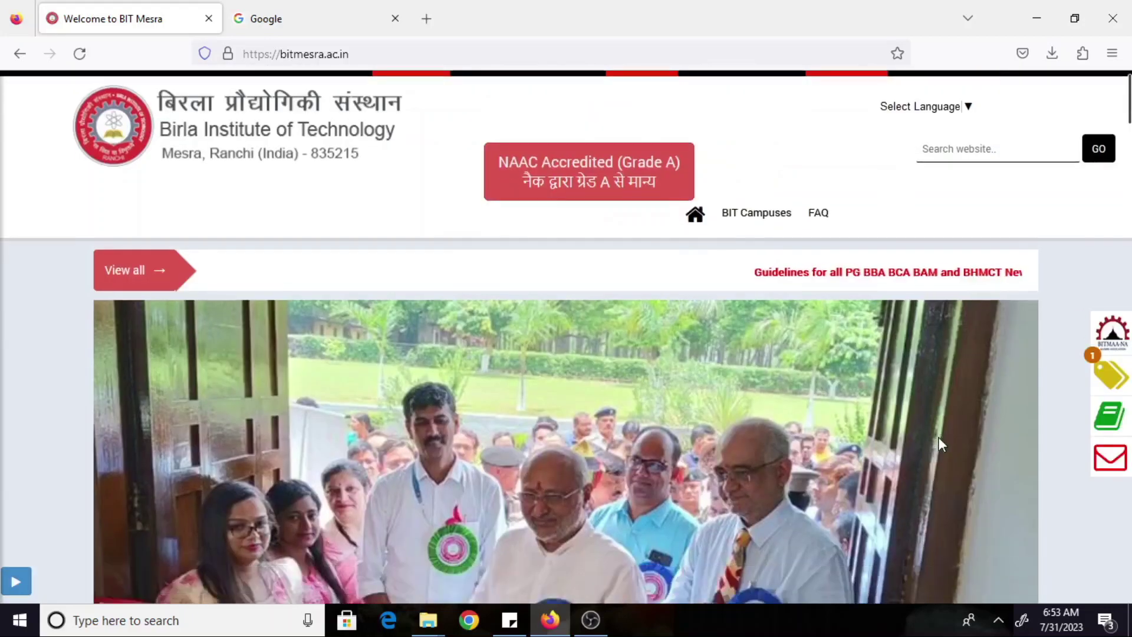
pyautogui.scroll(-5, 939, 437)
pyautogui.scroll(-5, 939, 437)
pyautogui.scroll(-5, 938, 434)
pyautogui.scroll(-5, 940, 437)
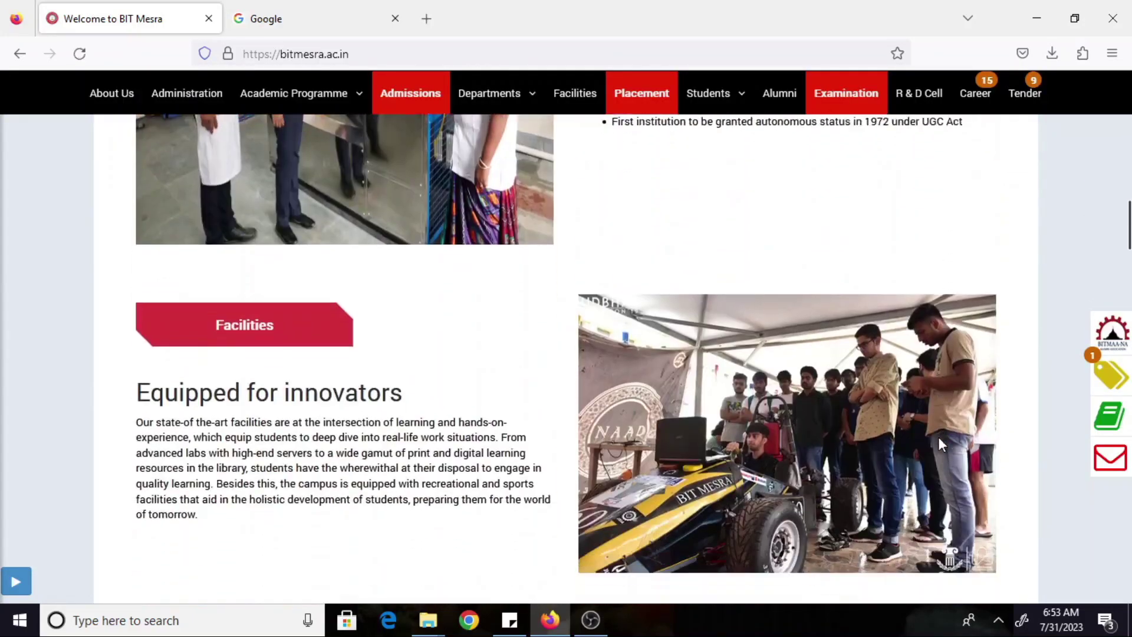
pyautogui.scroll(-5, 940, 437)
pyautogui.scroll(-4, 941, 442)
pyautogui.scroll(-3, 942, 444)
pyautogui.scroll(-3, 942, 444)
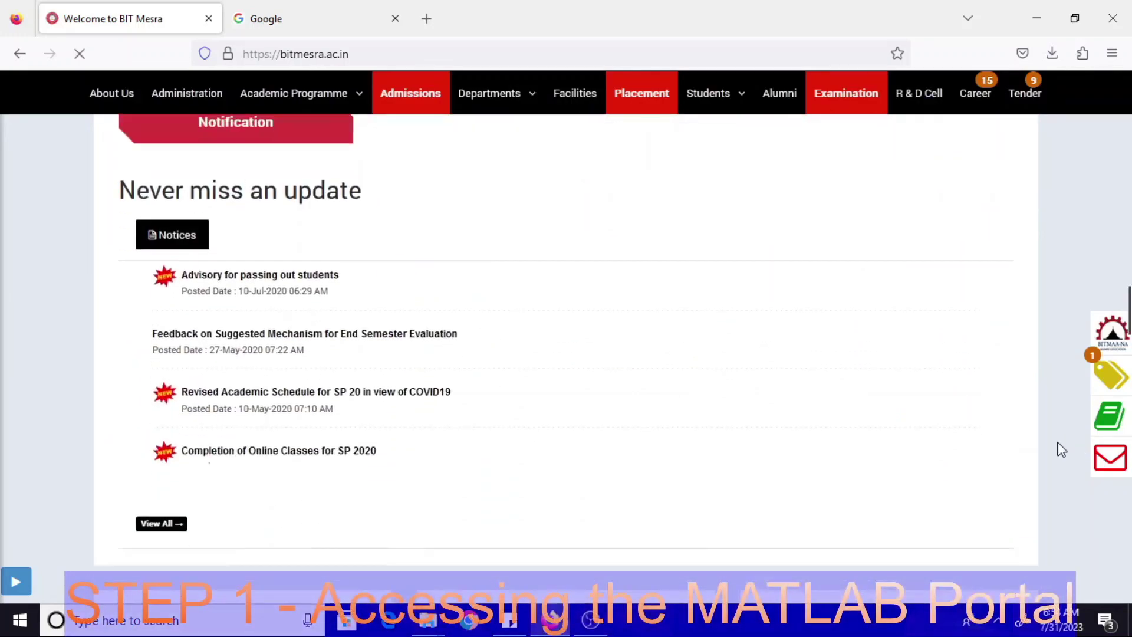
pyautogui.scroll(-5, 1059, 450)
pyautogui.scroll(-5, 1059, 450)
pyautogui.scroll(-5, 1061, 445)
pyautogui.scroll(-5, 1060, 440)
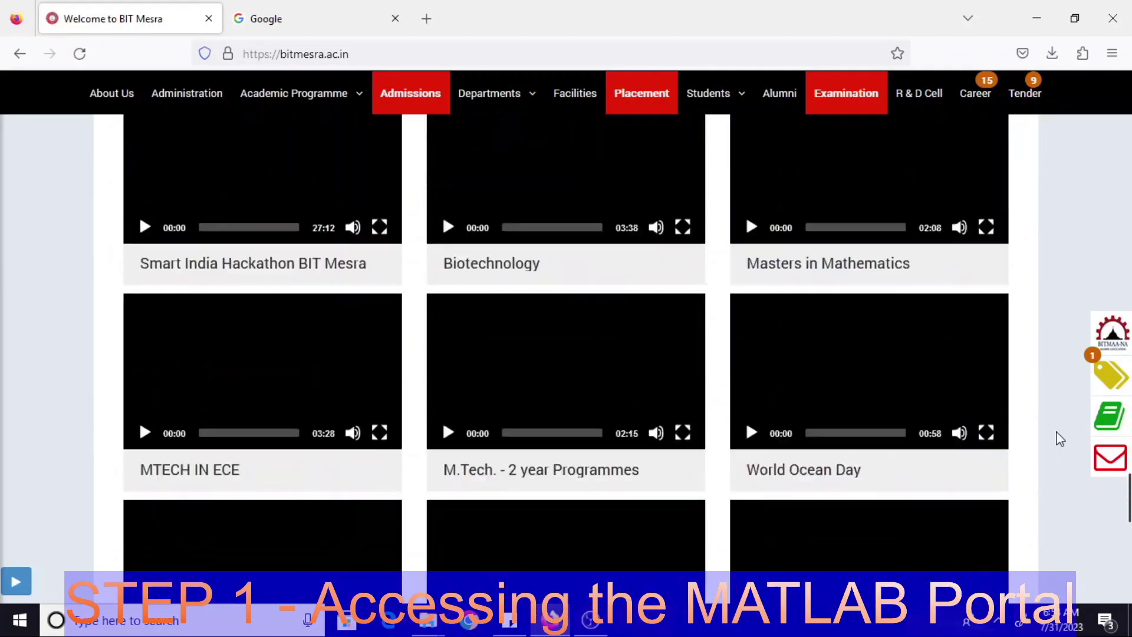
pyautogui.scroll(-10, 1059, 435)
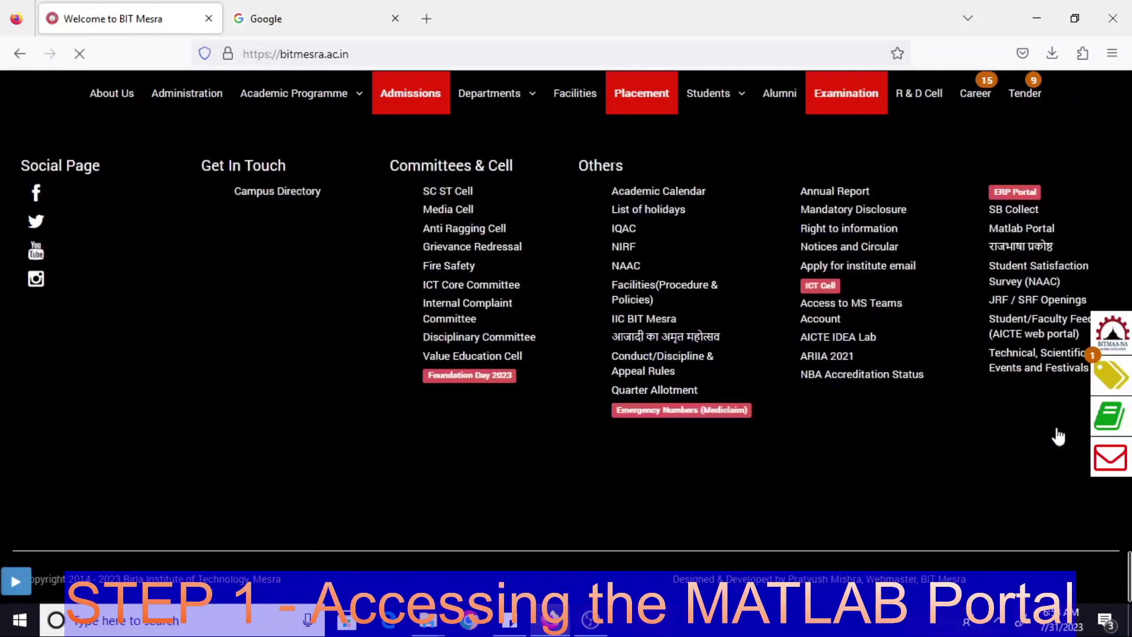
pyautogui.click(1022, 229)
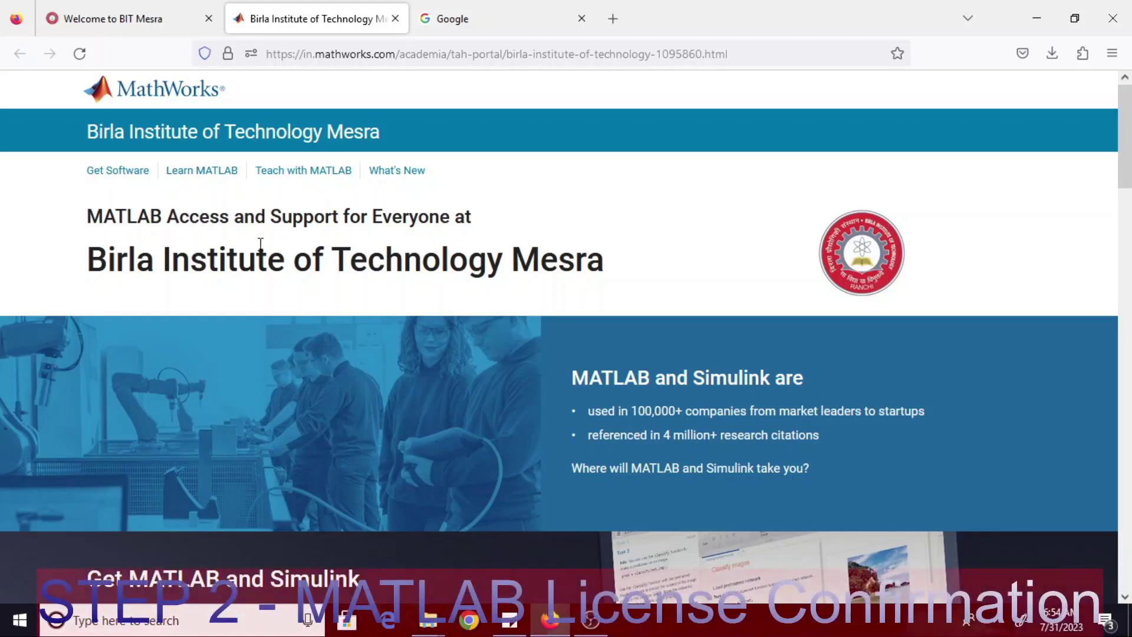
pyautogui.click(223, 218)
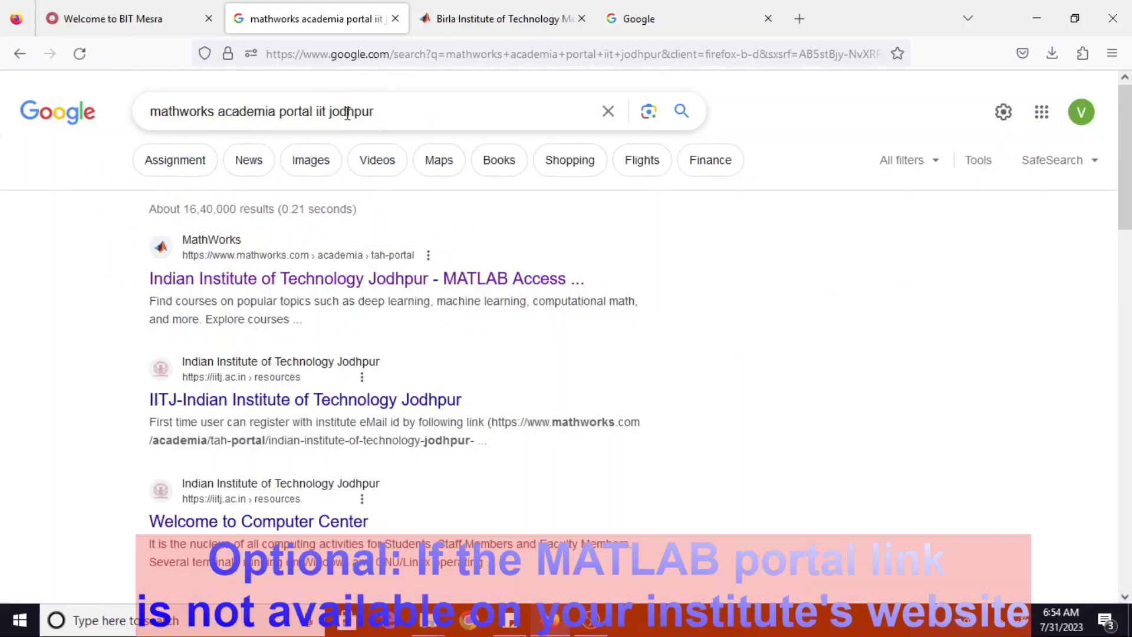
# Step: Open the IIT Jodhpur and Malaviya National Institute of Technology MathWorks portal results from Google
pyautogui.moveTo(314, 110); pyautogui.dragTo(427, 107)
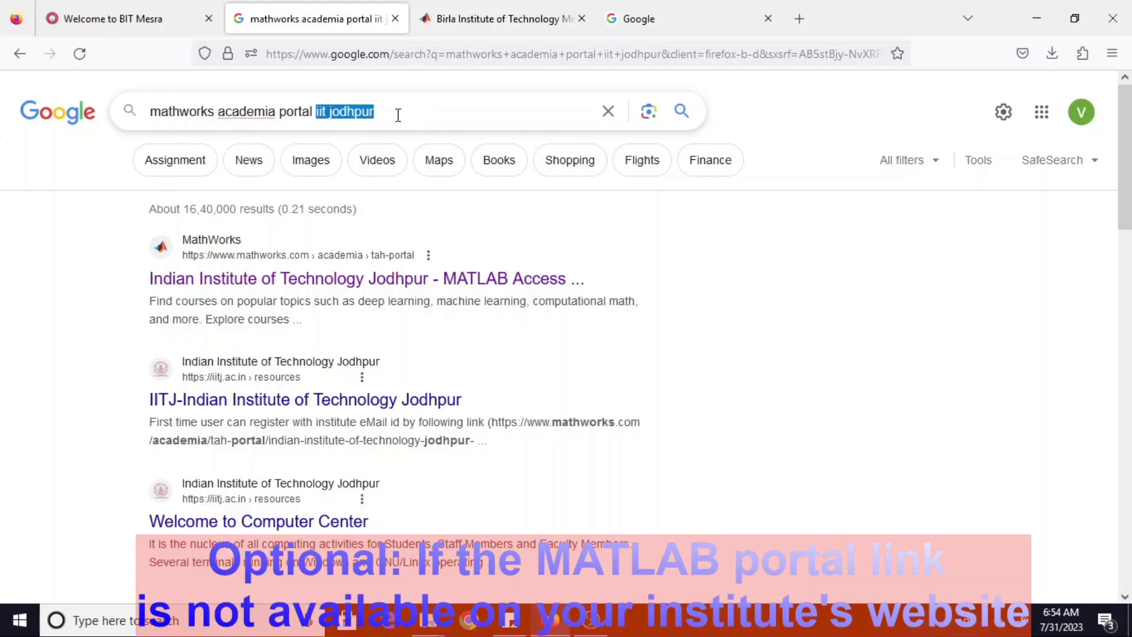
pyautogui.click(305, 288)
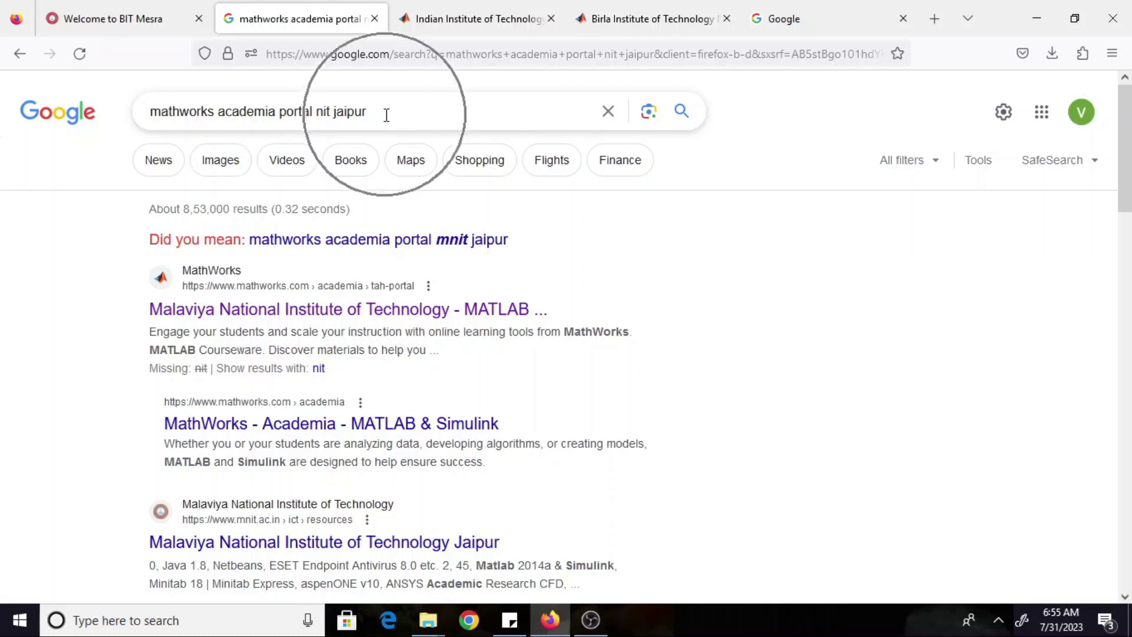
pyautogui.click(266, 313)
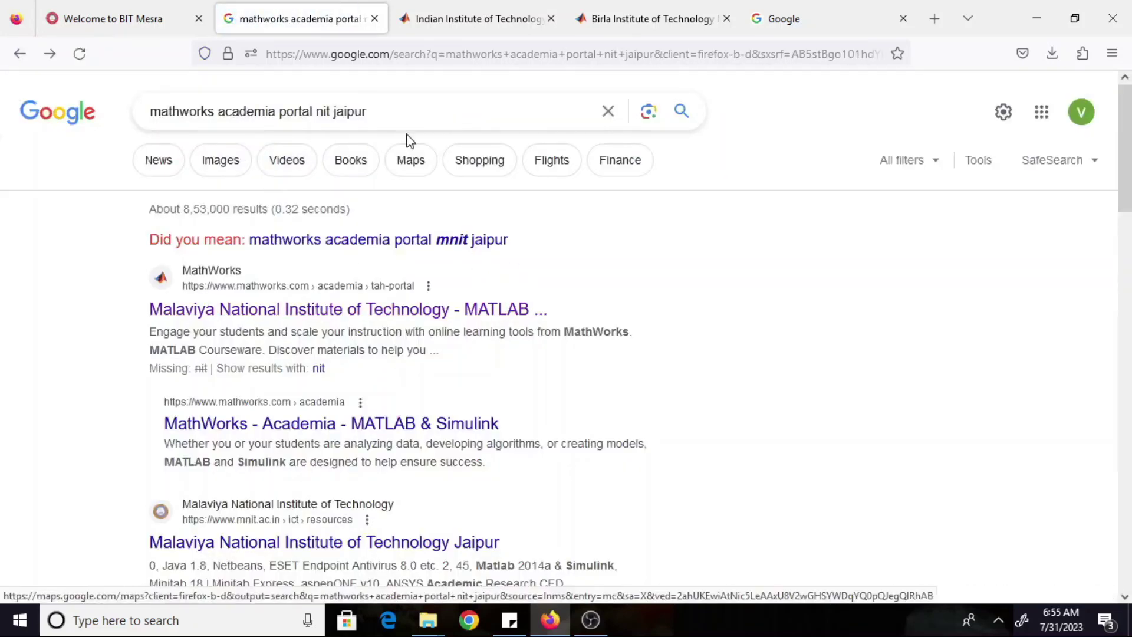
# Step: Close the Google and extra portal tabs, restoring the accidentally closed Birla portal tab
pyautogui.click(374, 19)
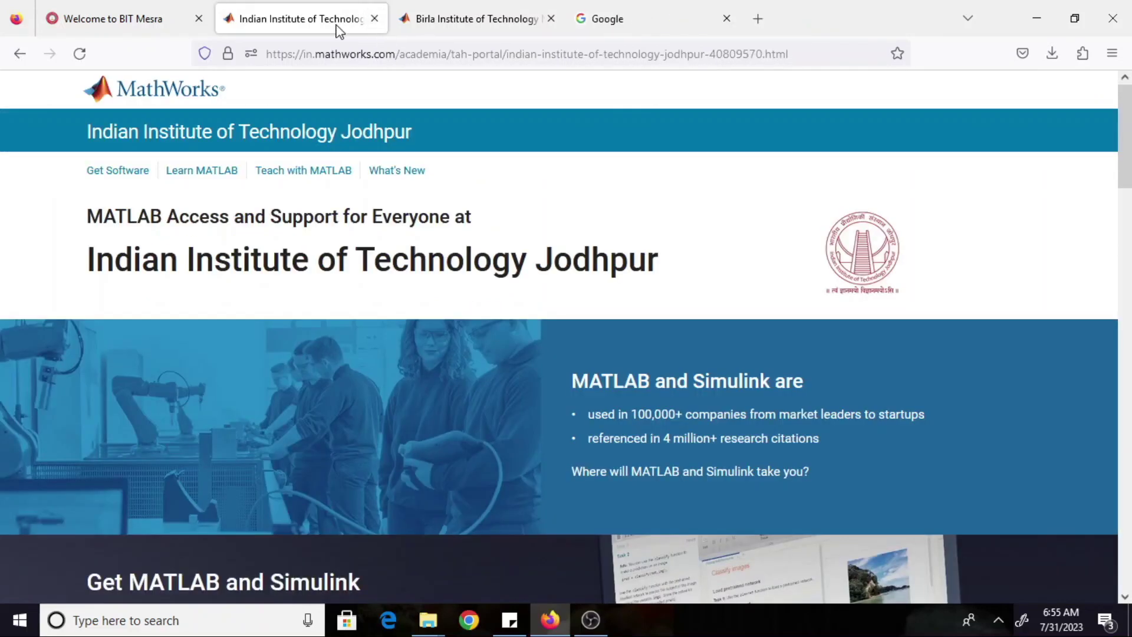
pyautogui.click(374, 18)
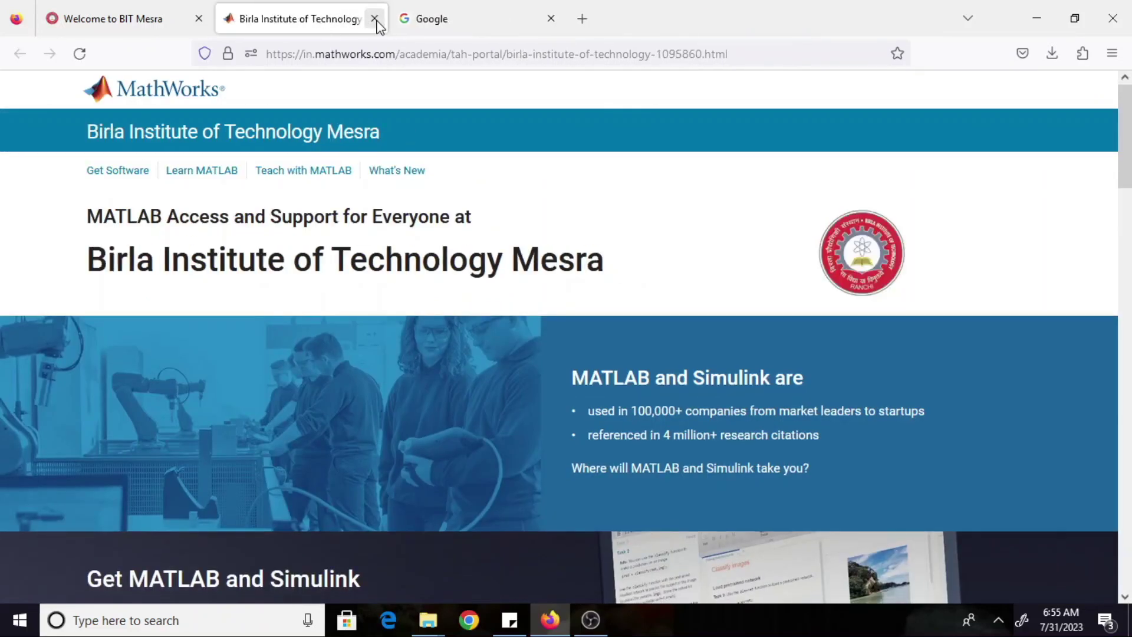
pyautogui.click(374, 19)
pyautogui.hotkey('ctrl', 'shift', 't')
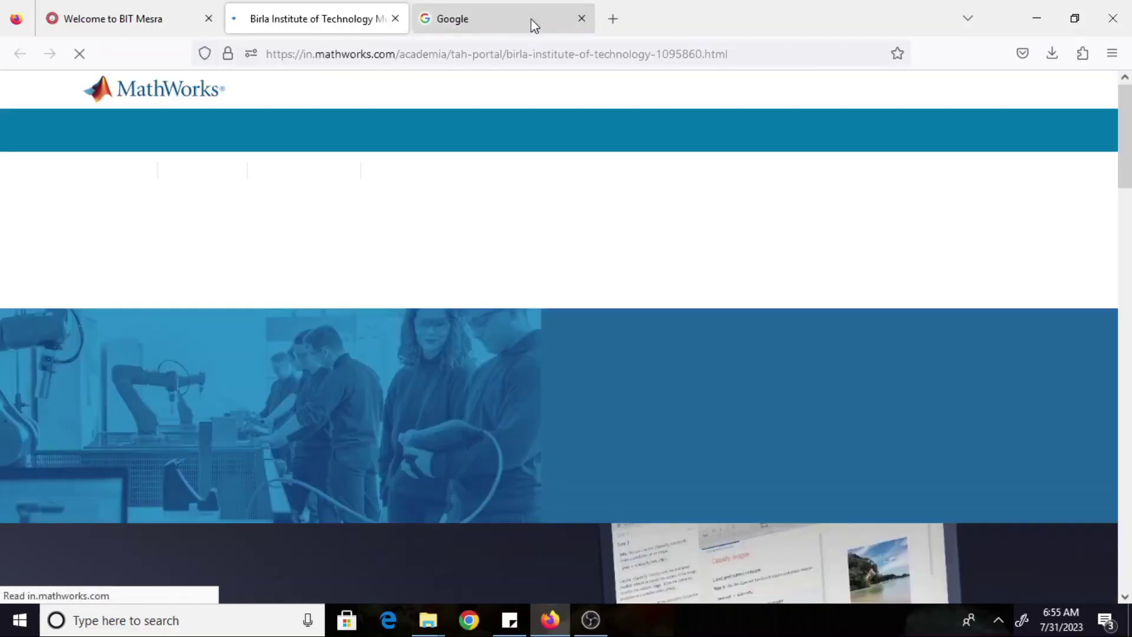
pyautogui.click(548, 19)
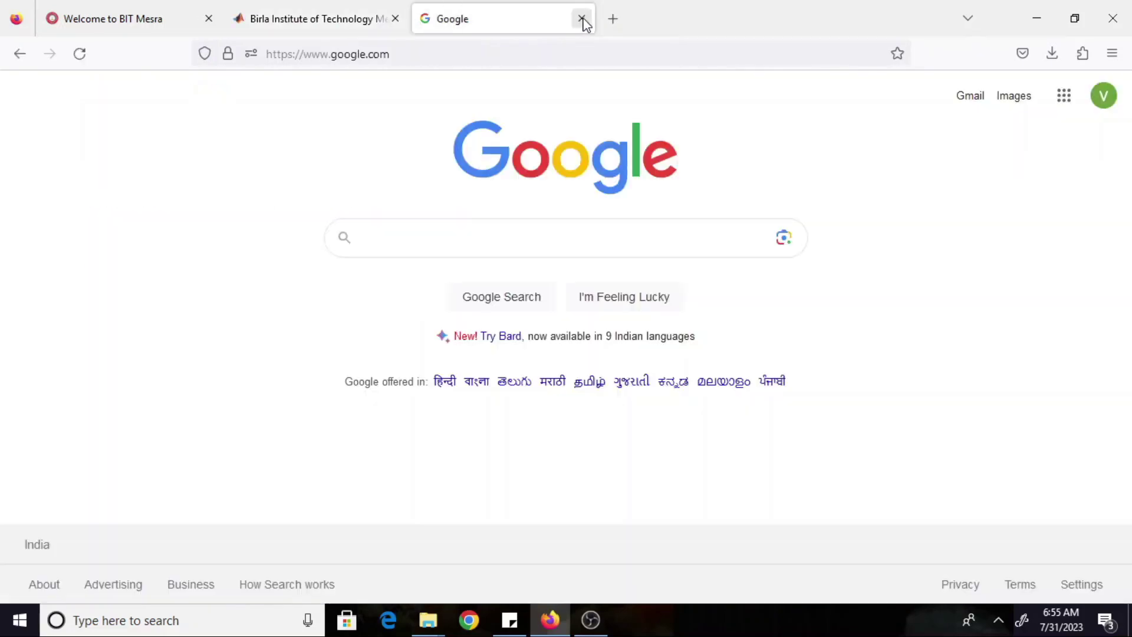
pyautogui.click(582, 18)
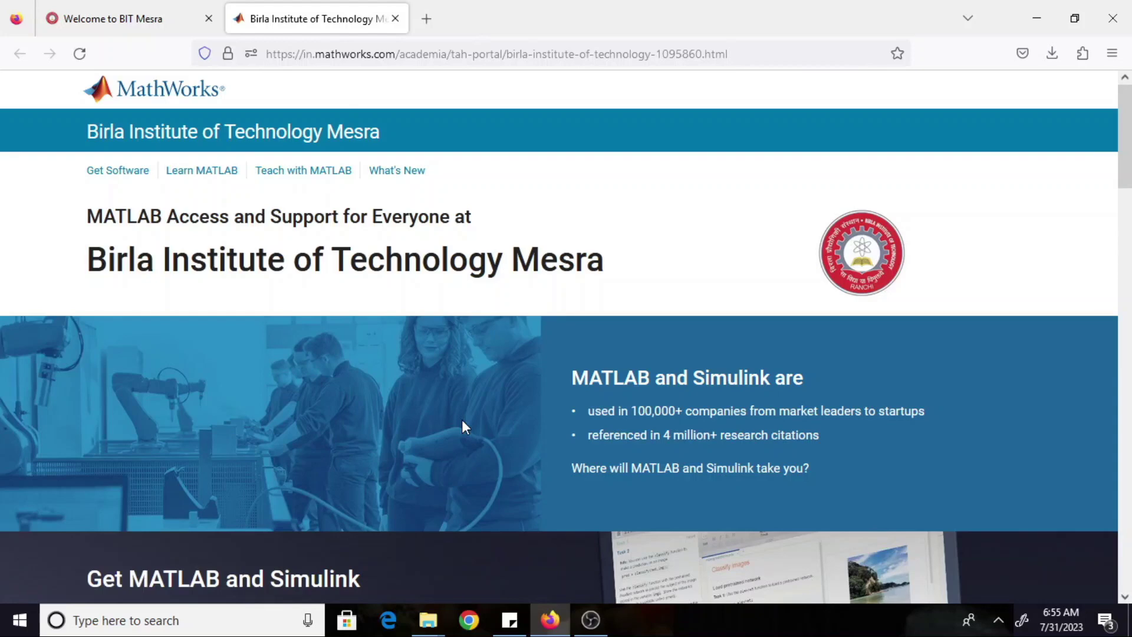
# Step: Scroll the Birla portal down to the 'Get MATLAB and Simulink' section
pyautogui.scroll(-1, 389, 398)
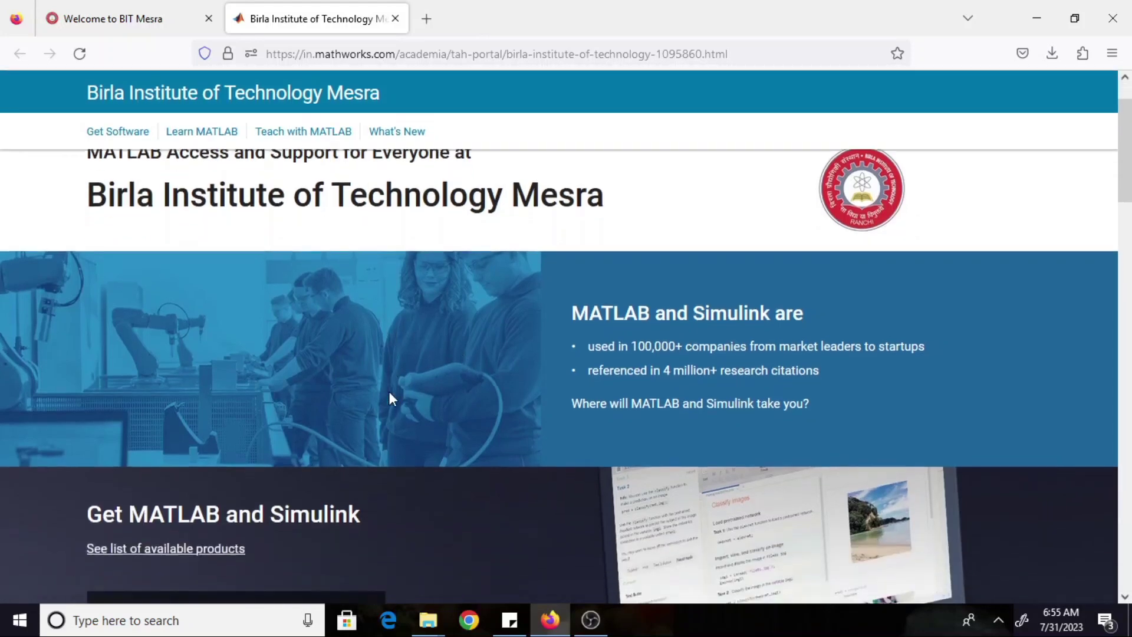
pyautogui.scroll(-2, 390, 398)
pyautogui.scroll(-2, 389, 398)
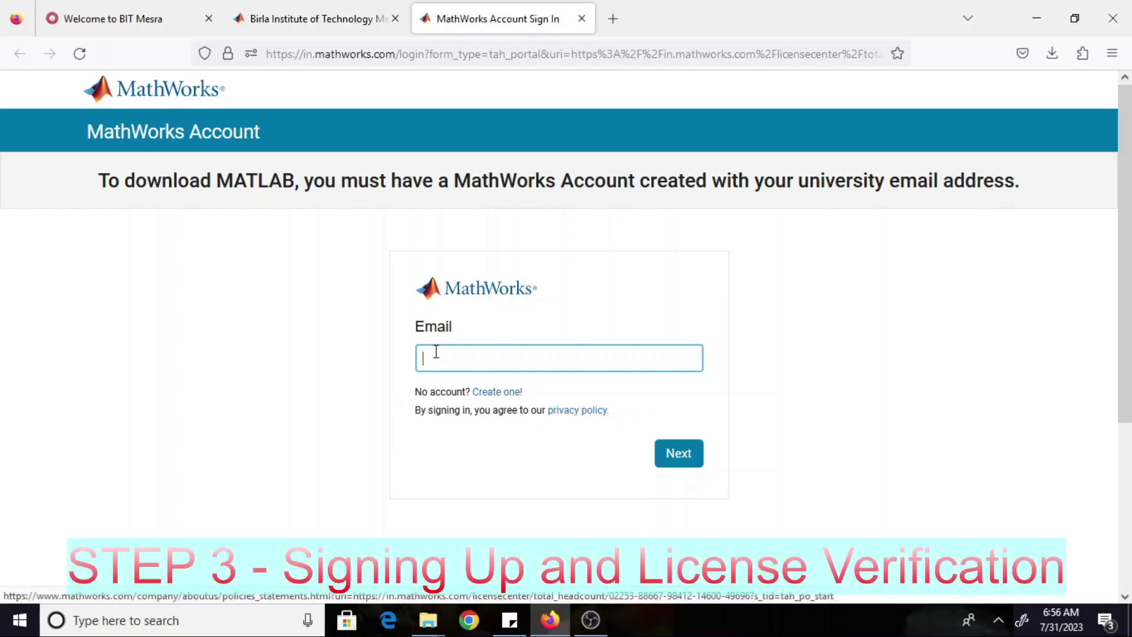
# Step: Sign in to MathWorks with the university itmesra.ac.in email address and its password
pyautogui.hotkey('ctrl', 'v')
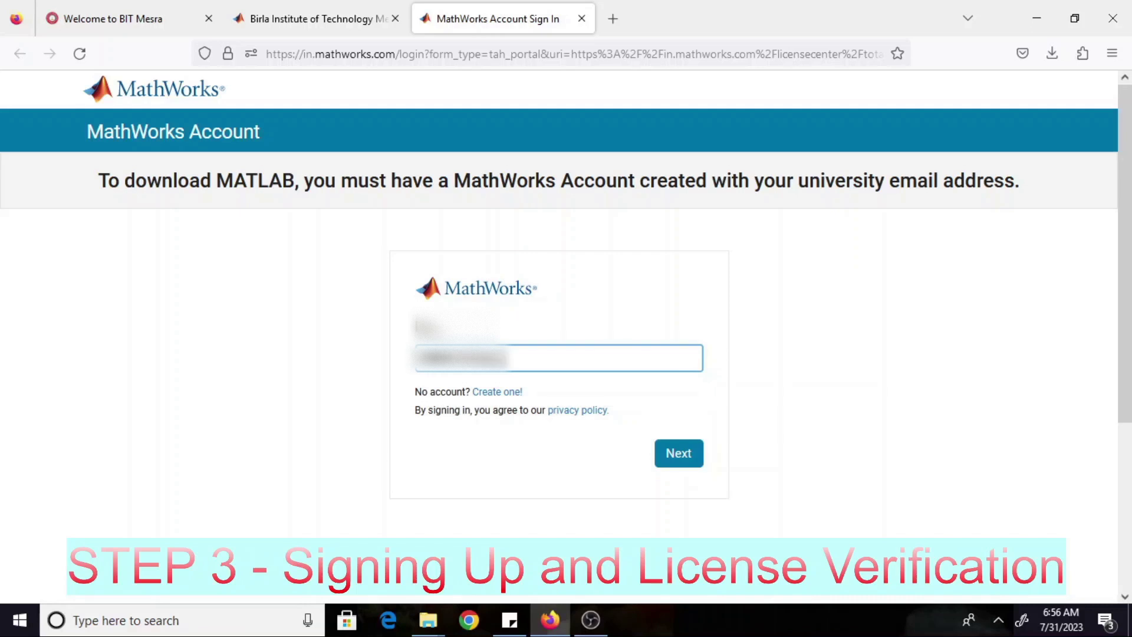
pyautogui.write('it')
pyautogui.write('mesr')
pyautogui.write('a.')
pyautogui.write('ac.in')
pyautogui.click(678, 452)
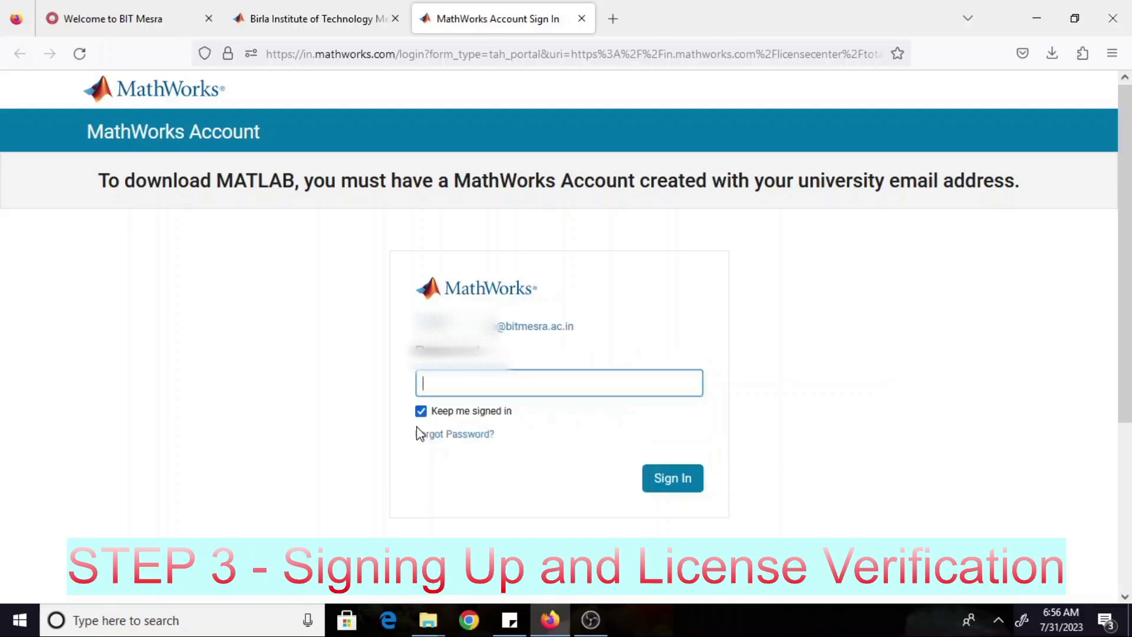
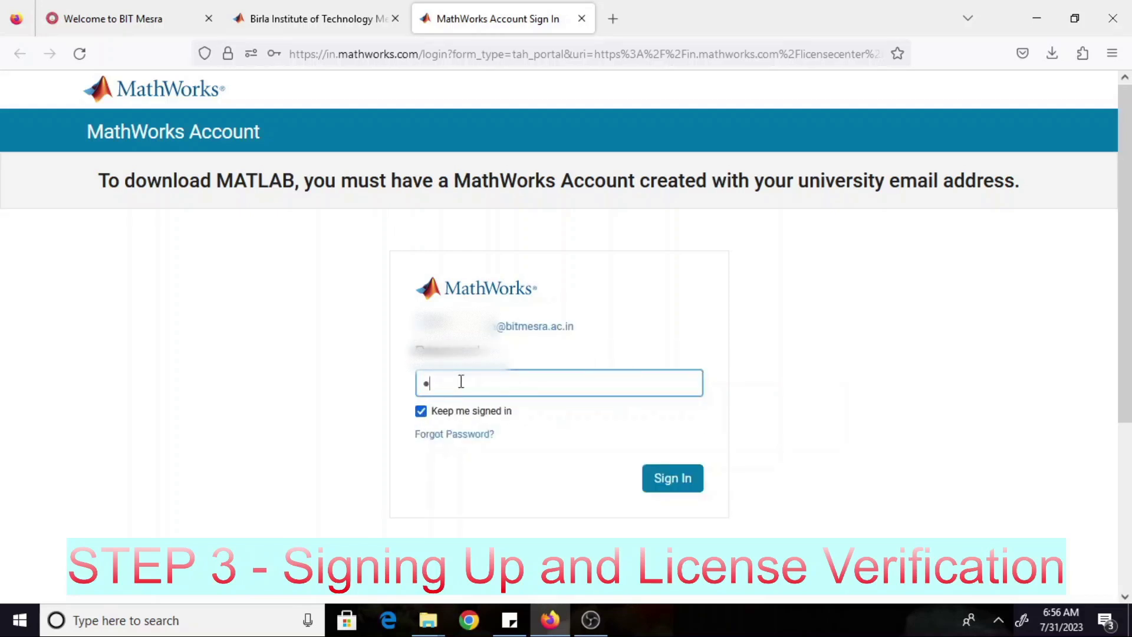
pyautogui.click(673, 474)
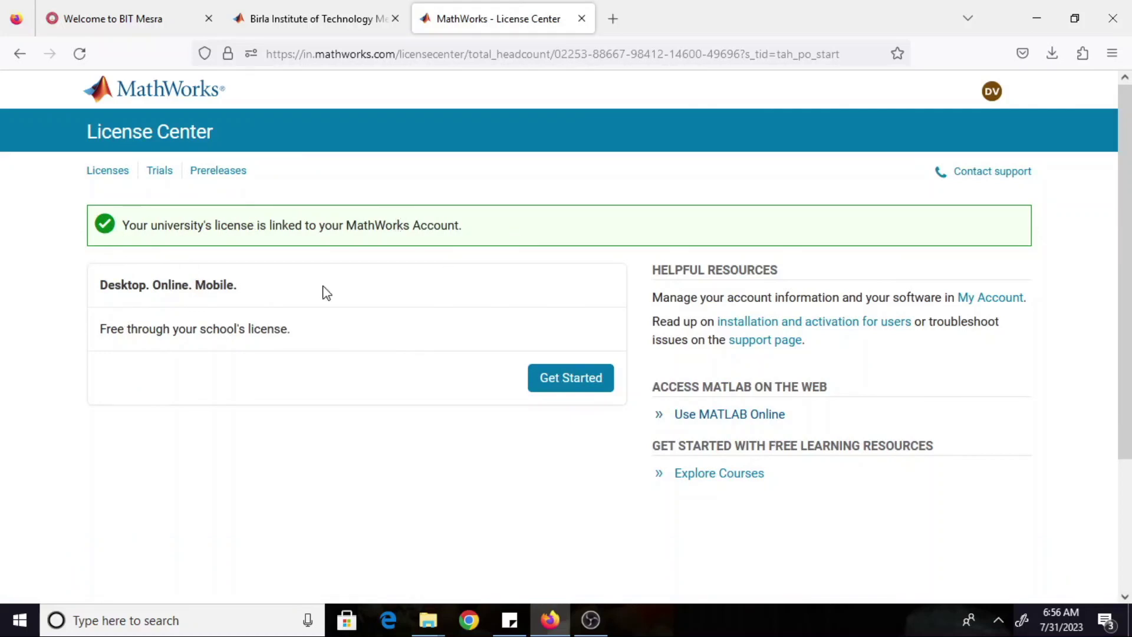
# Step: Choose Get Started on the License Center page to reach the MATLAB Home page
pyautogui.click(552, 384)
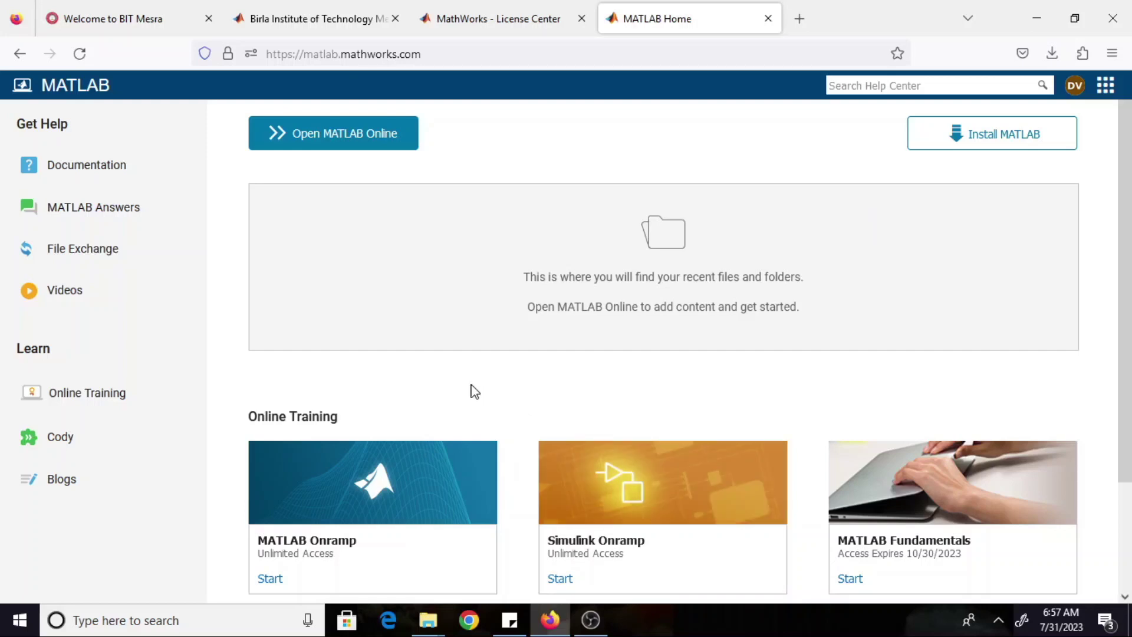
# Step: Launch MATLAB Online from the Home page and bring up its help and learning panel
pyautogui.scroll(-1, 472, 391)
pyautogui.scroll(-1, 475, 391)
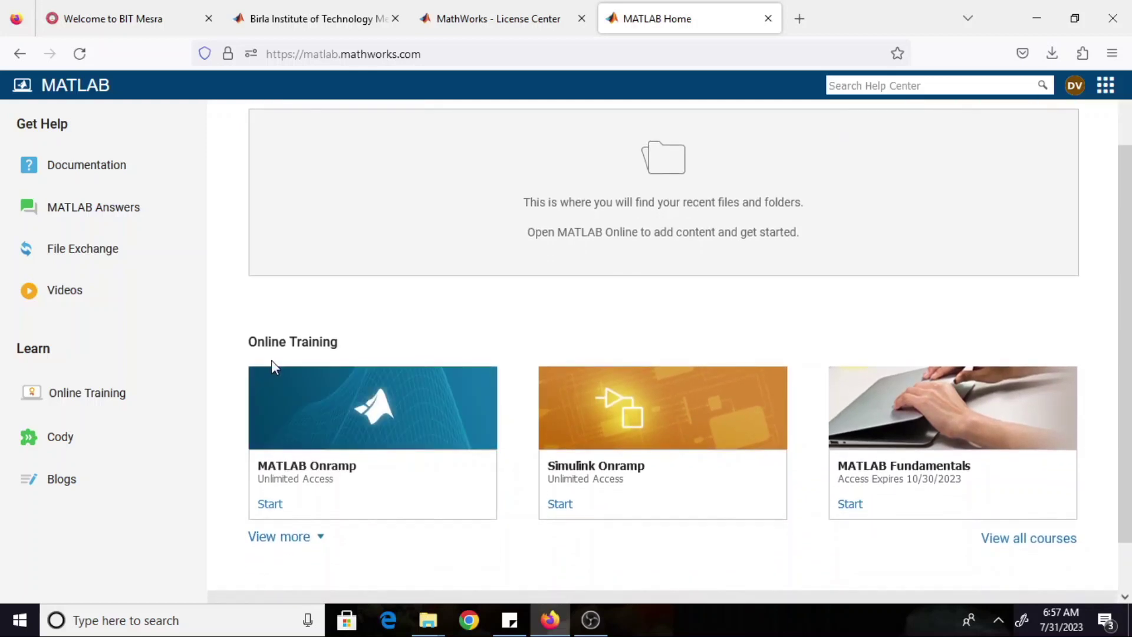
pyautogui.click(599, 474)
pyautogui.click(974, 471)
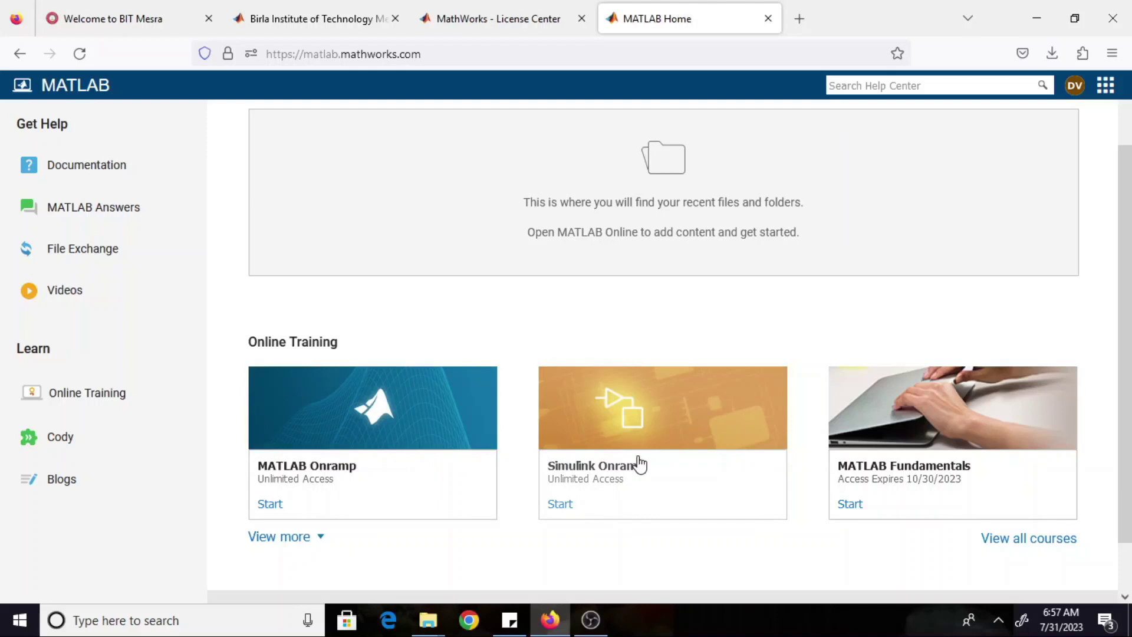
pyautogui.scroll(2, 639, 464)
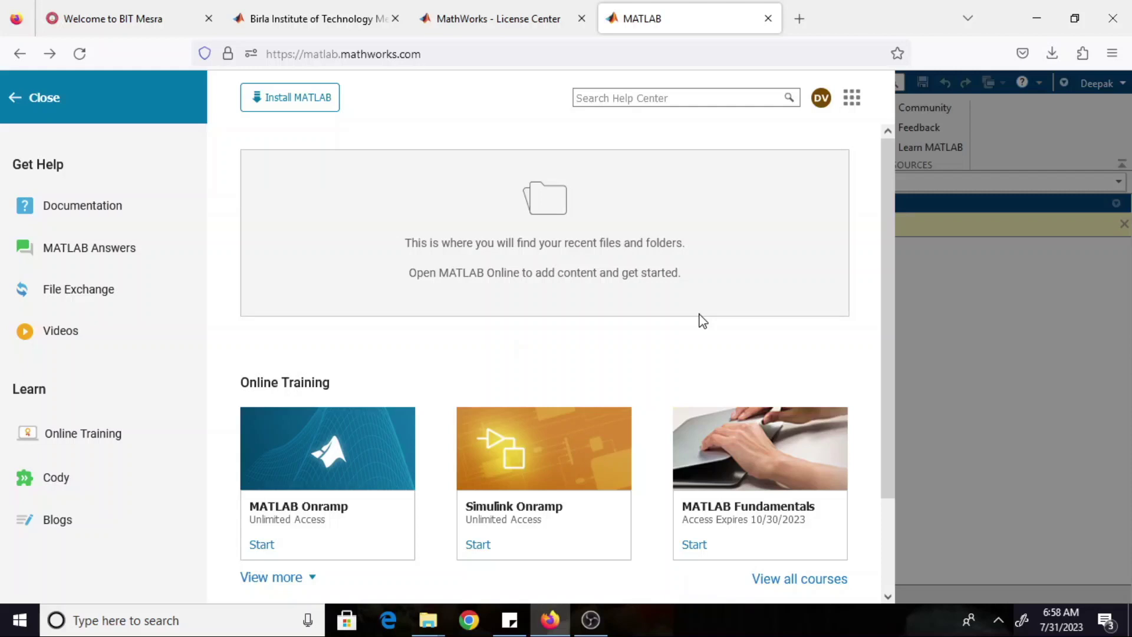
# Step: Download the 233 MB MATLAB R2023a installer for Windows from the MathWorks Downloads page
pyautogui.click(303, 114)
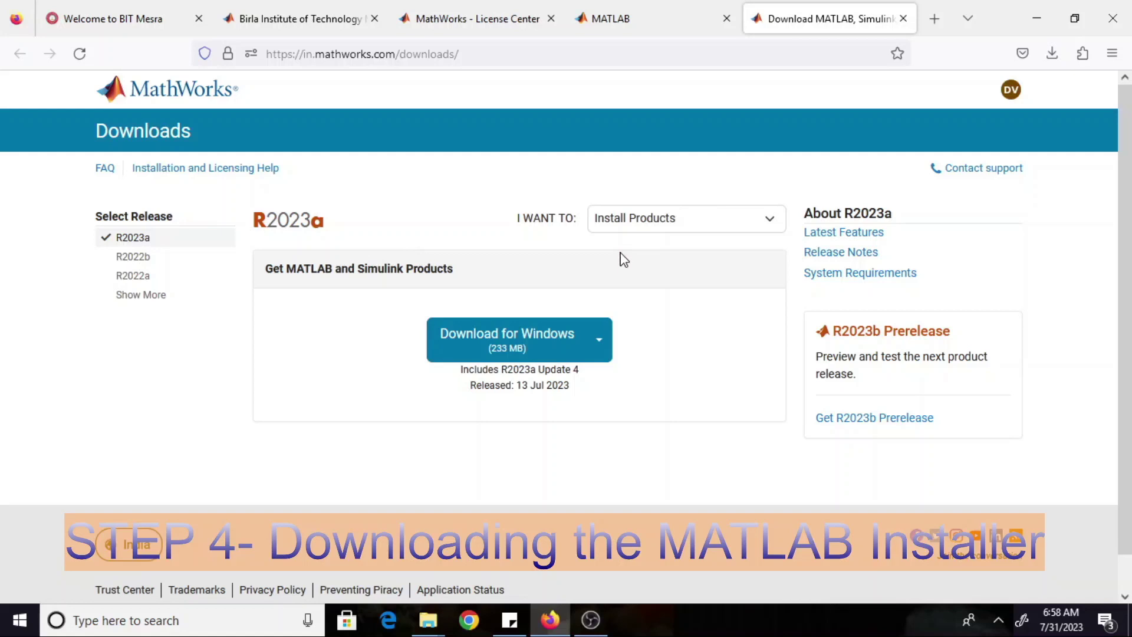
pyautogui.click(530, 337)
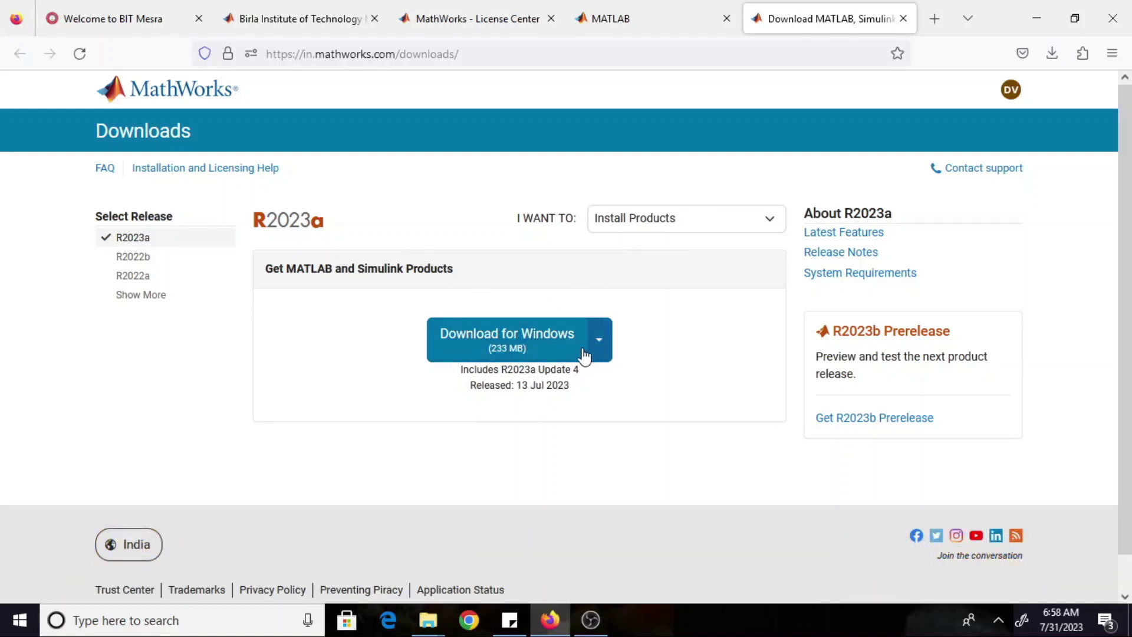
pyautogui.click(557, 353)
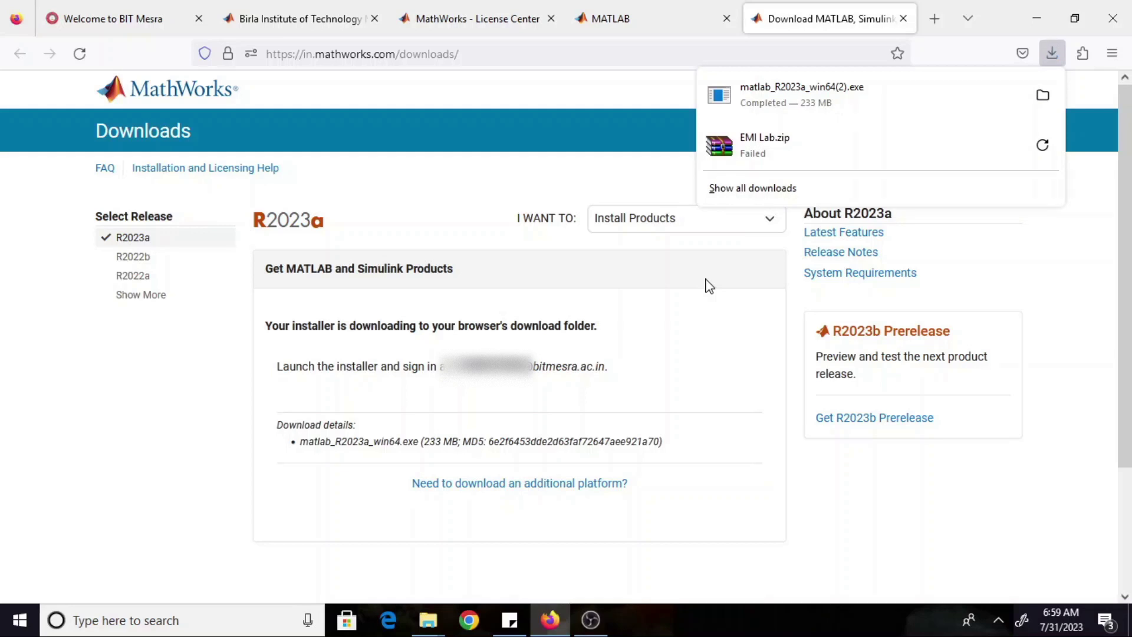
# Step: Launch matlab_R2023a_win64(2).exe from the Firefox downloads panel
pyautogui.click(860, 99)
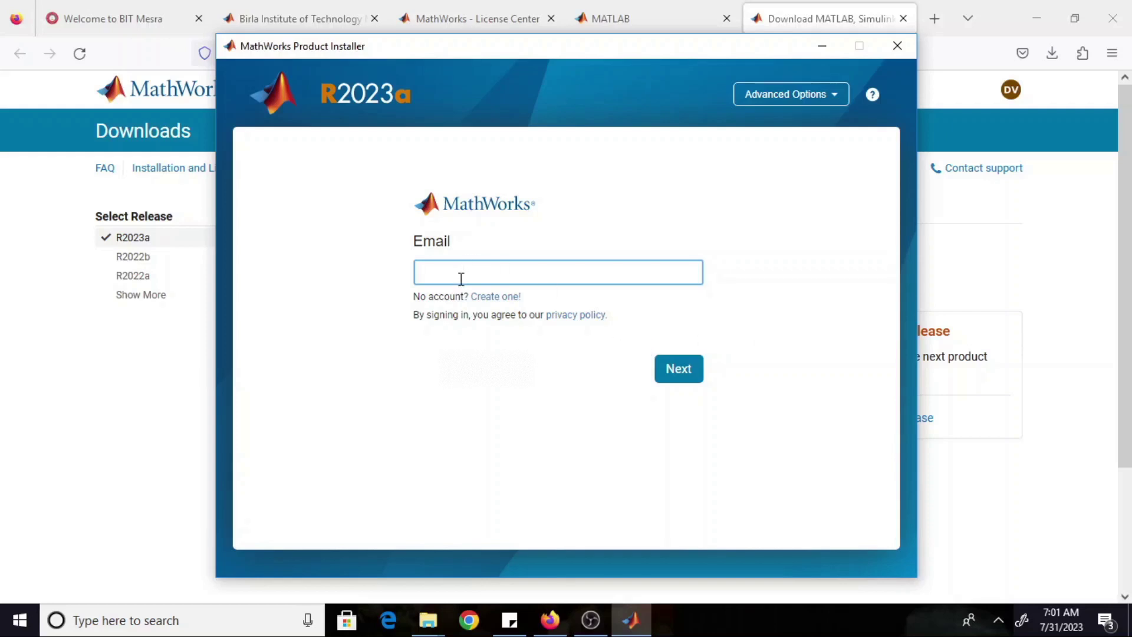
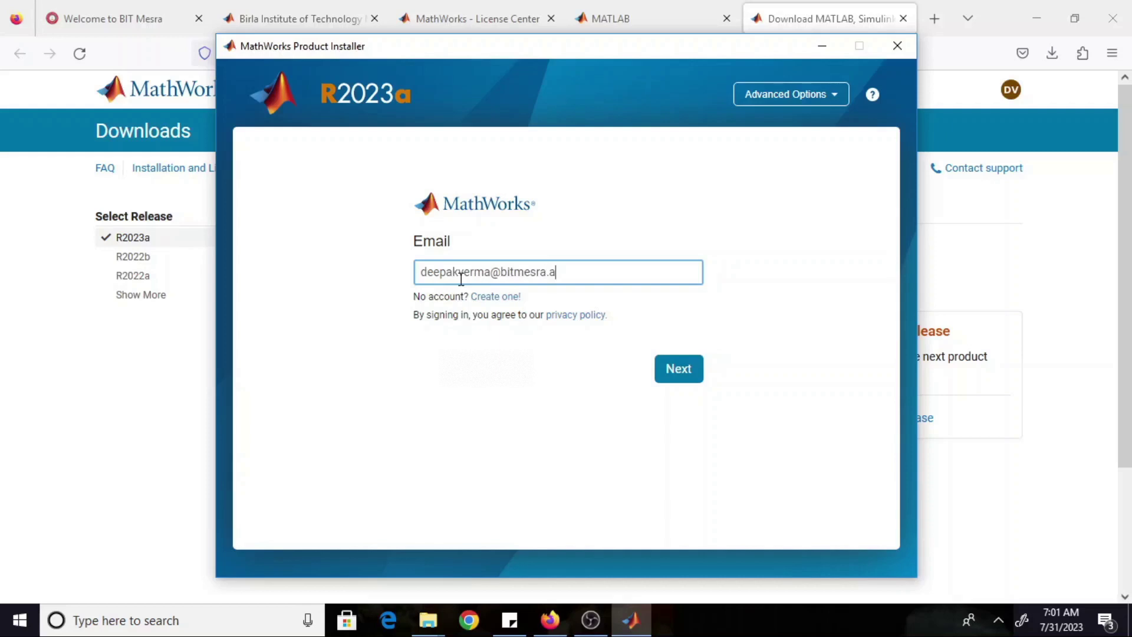
pyautogui.click(677, 373)
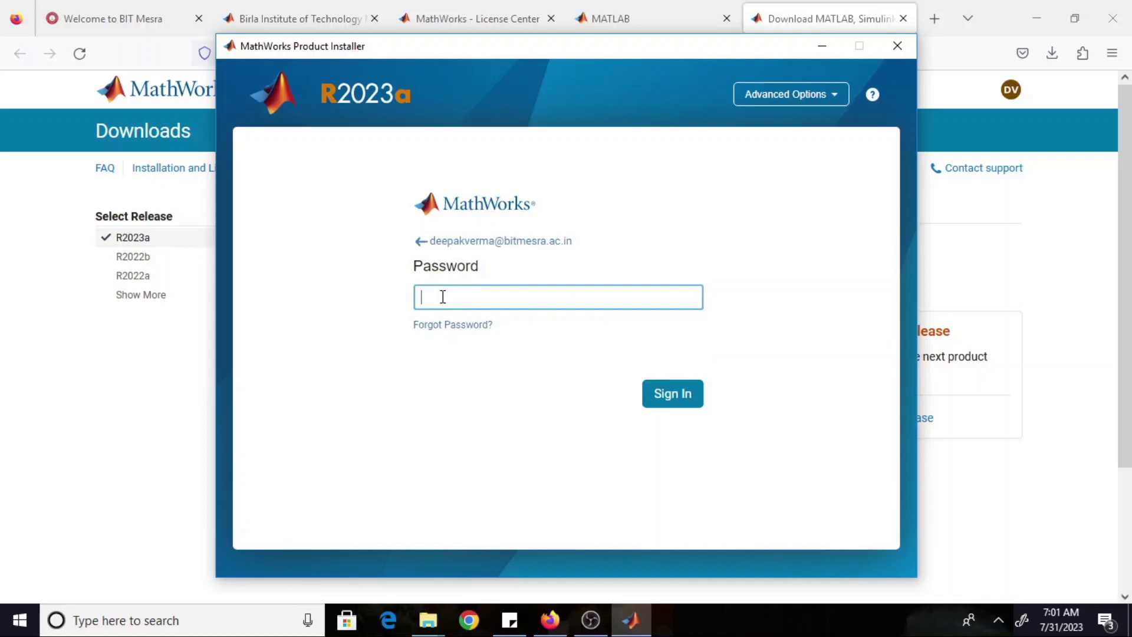
pyautogui.write('••••••')
pyautogui.write('•••••')
pyautogui.click(659, 397)
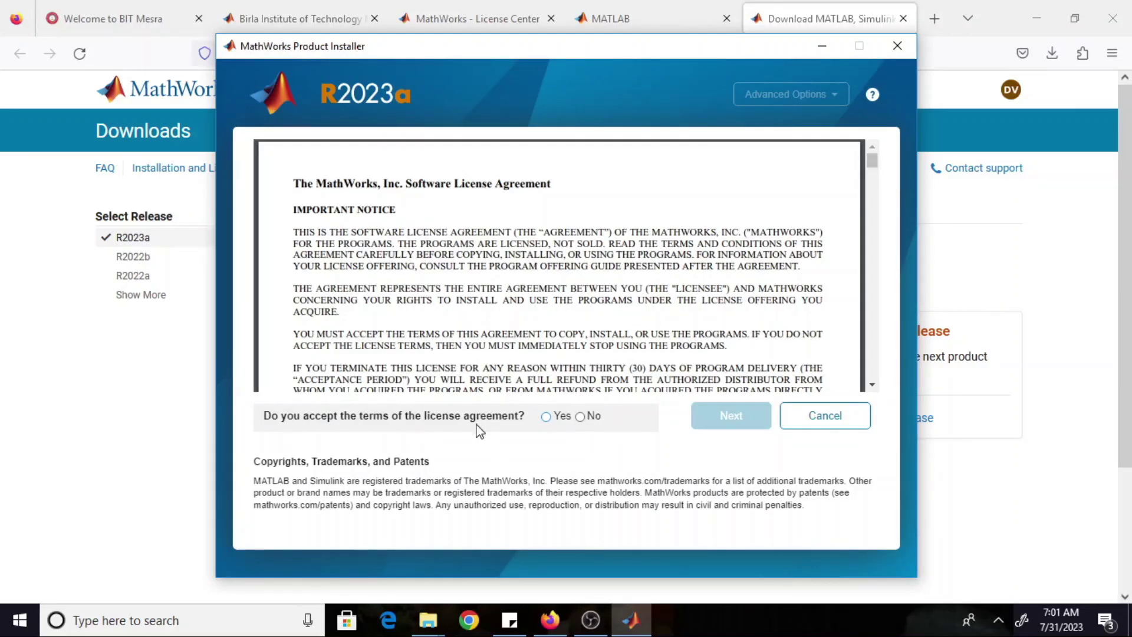
# Step: Accept the license agreement, keep the MATLAB (Individual) license and confirm the Windows user
pyautogui.click(546, 417)
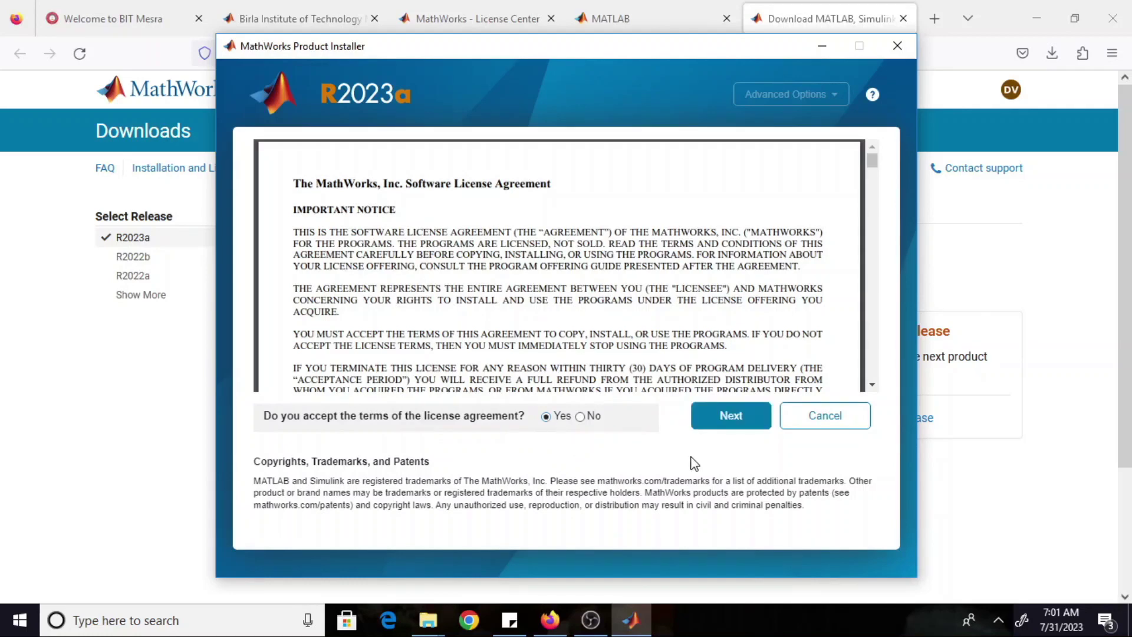
pyautogui.click(743, 420)
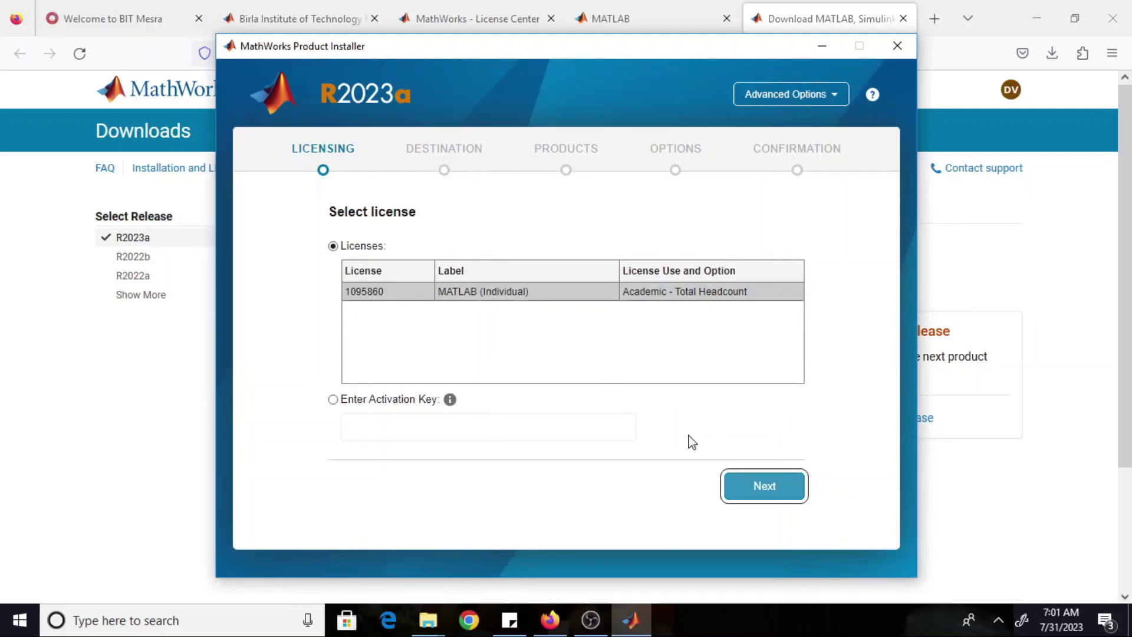
pyautogui.click(774, 493)
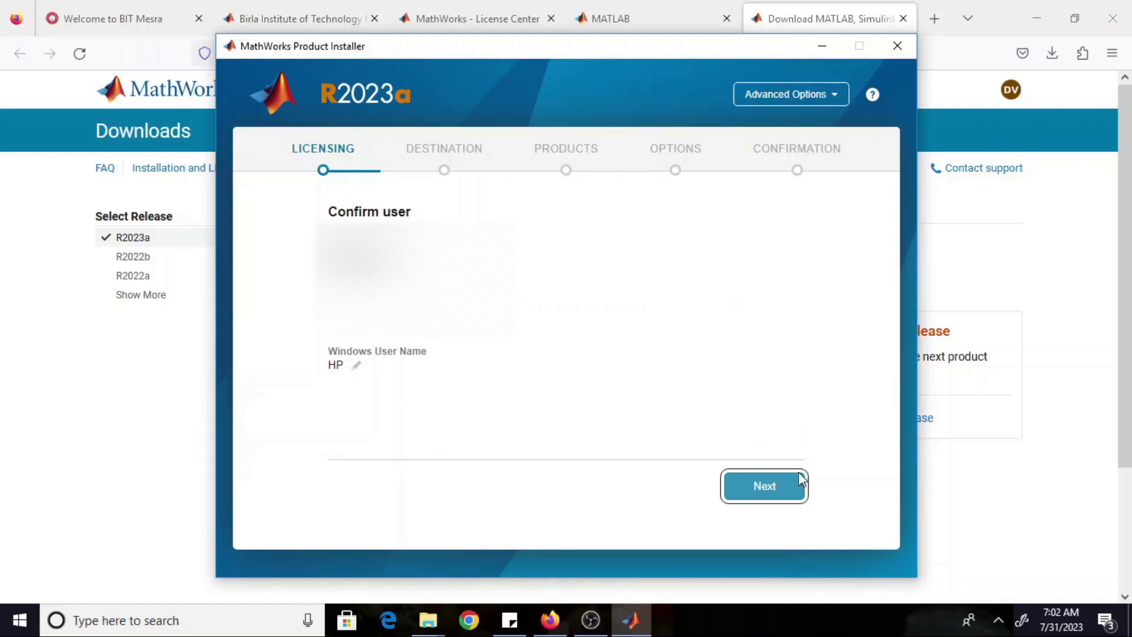
pyautogui.click(774, 493)
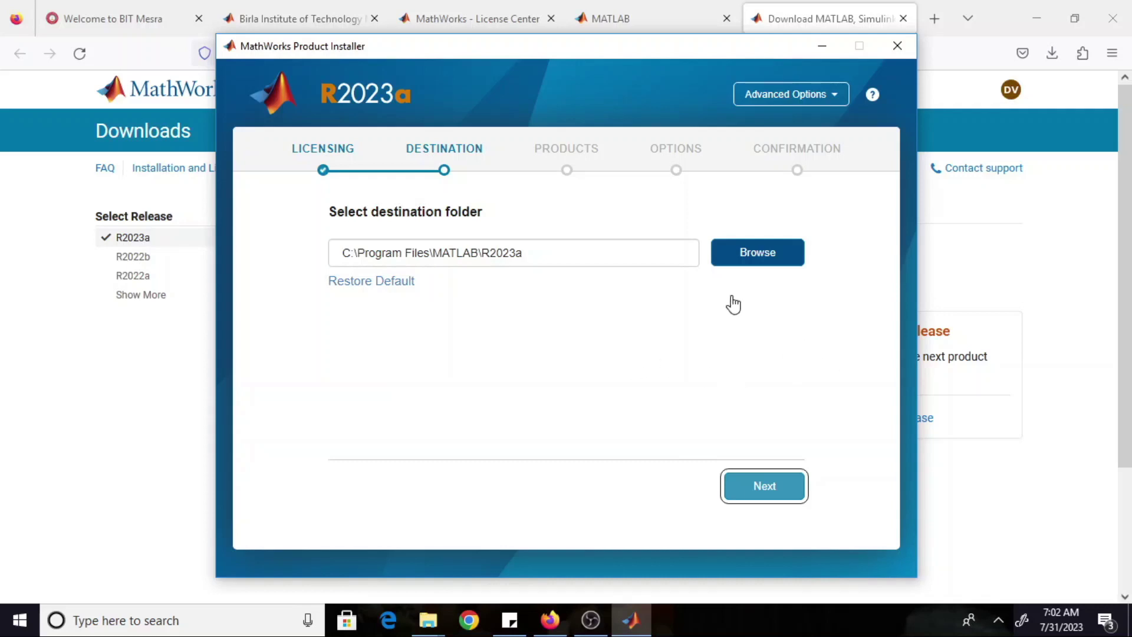
# Step: Keep the default R2023a install folder and select all available products
pyautogui.click(766, 495)
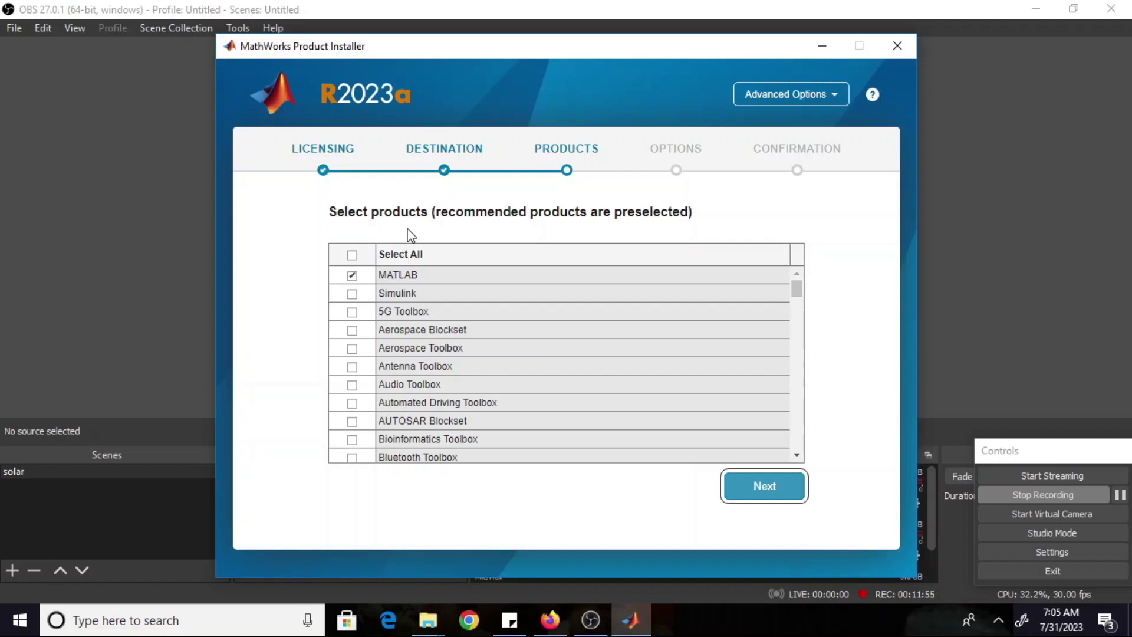
pyautogui.click(352, 255)
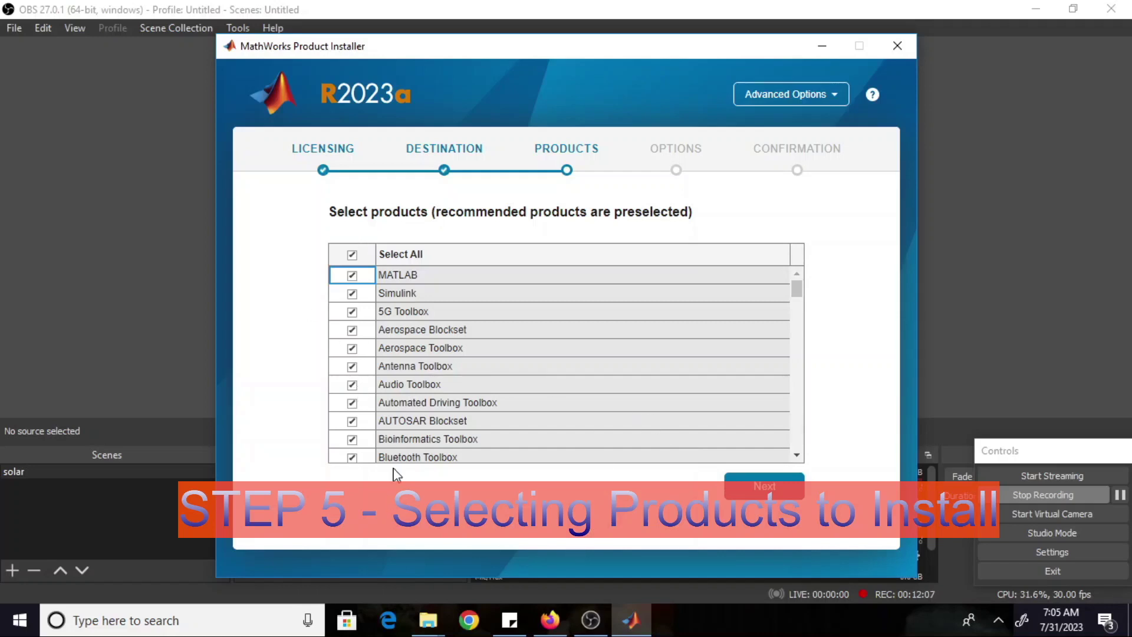
pyautogui.click(763, 488)
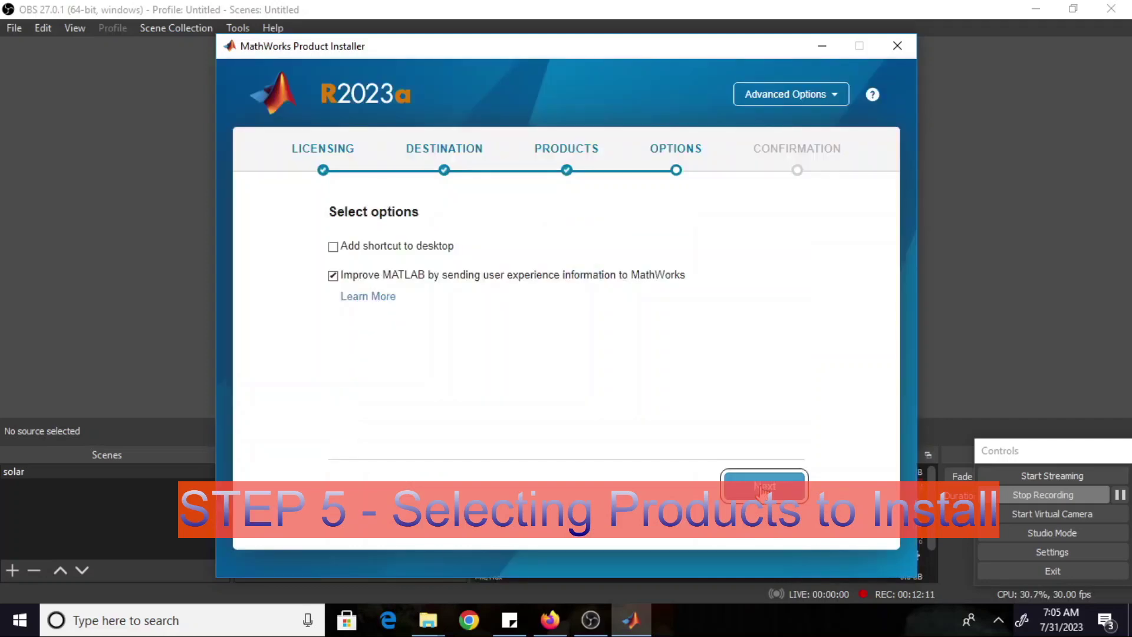
# Step: Enable the MATLAB desktop shortcut, confirm the choices, and begin installing all 112 products
pyautogui.click(333, 248)
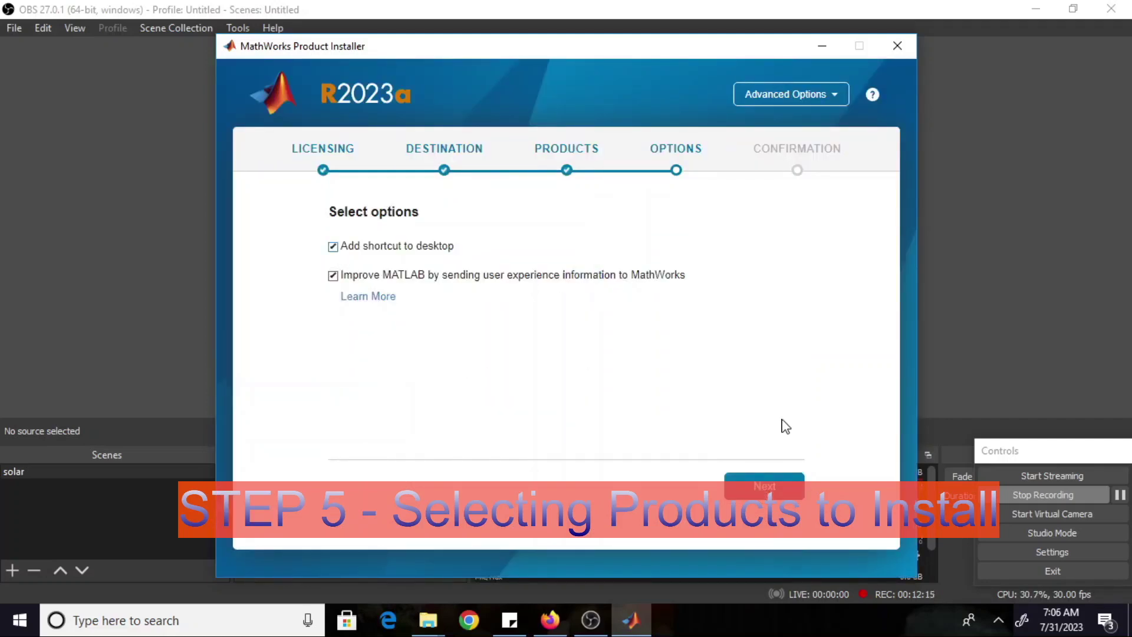
pyautogui.click(765, 489)
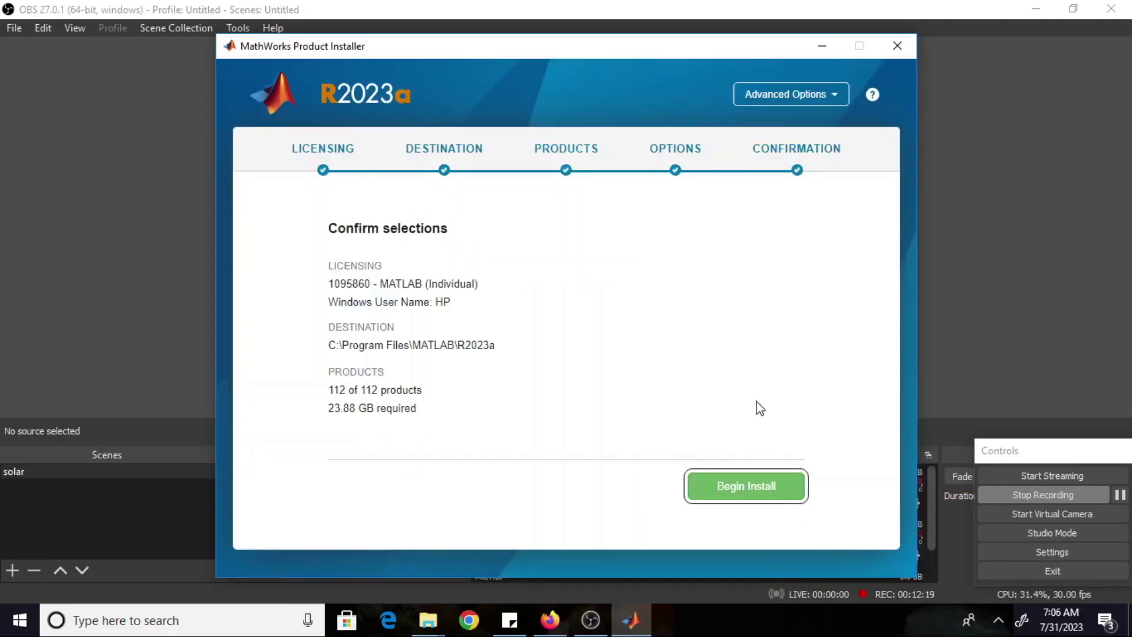
pyautogui.click(750, 498)
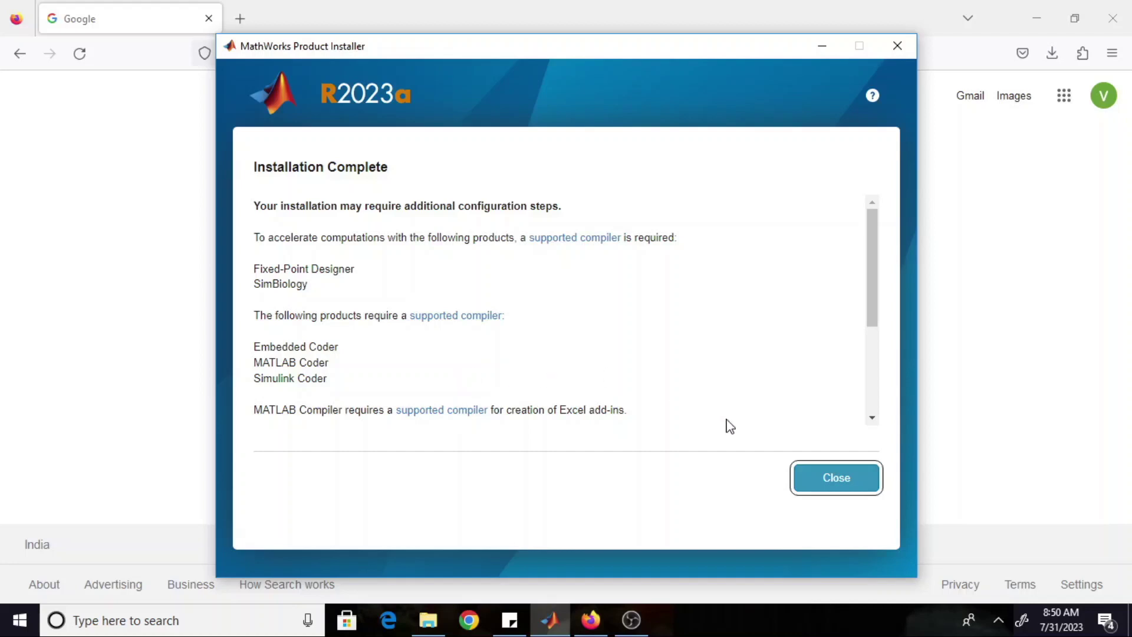
# Step: Close the finished installer and launch MATLAB R2023a from a Start menu search for 'matl'
pyautogui.click(812, 480)
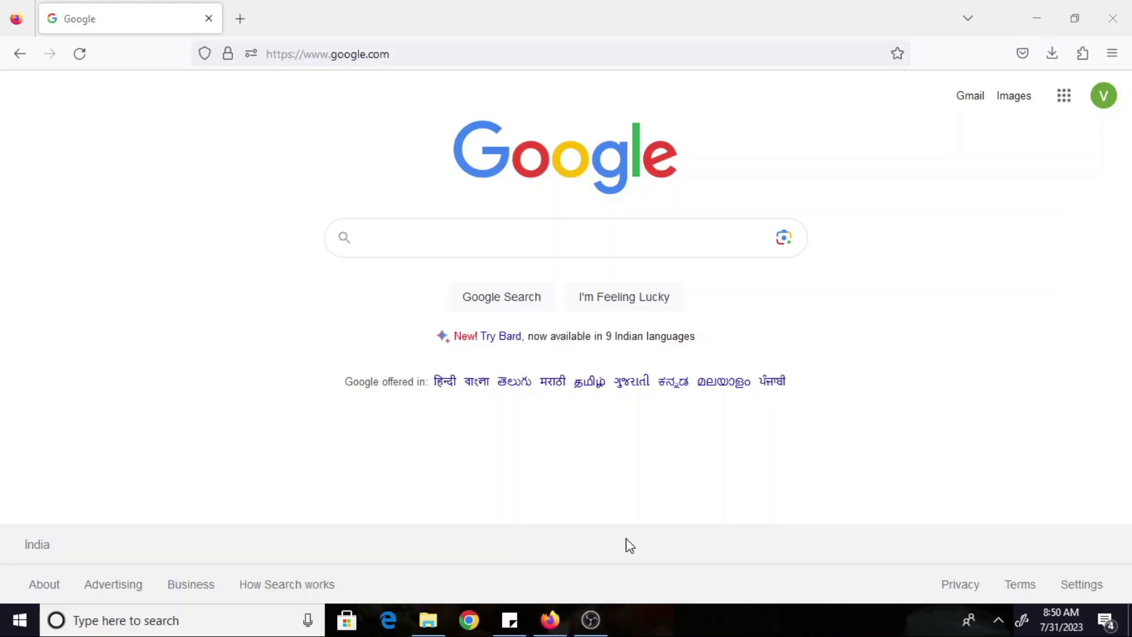
pyautogui.press('super')
pyautogui.write('m')
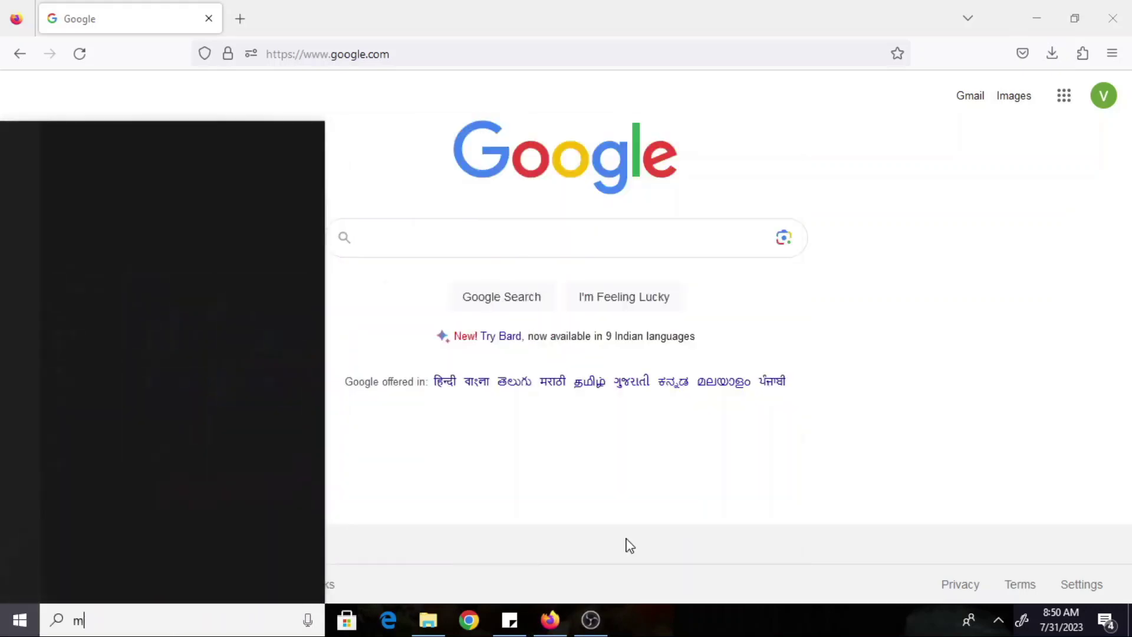
pyautogui.write('at')
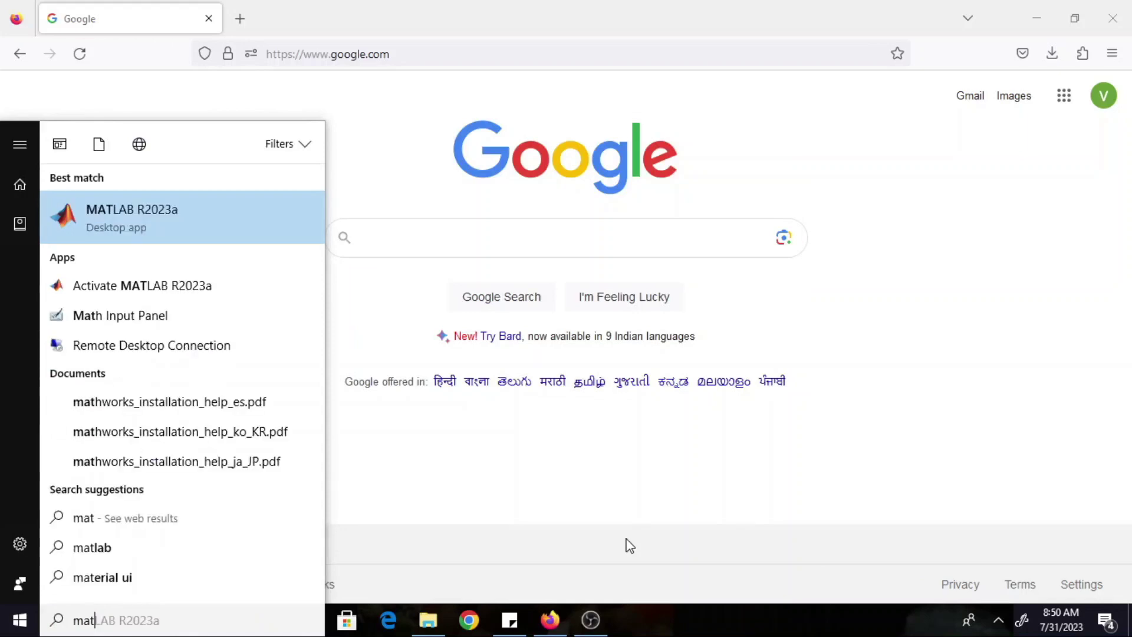
pyautogui.write('l')
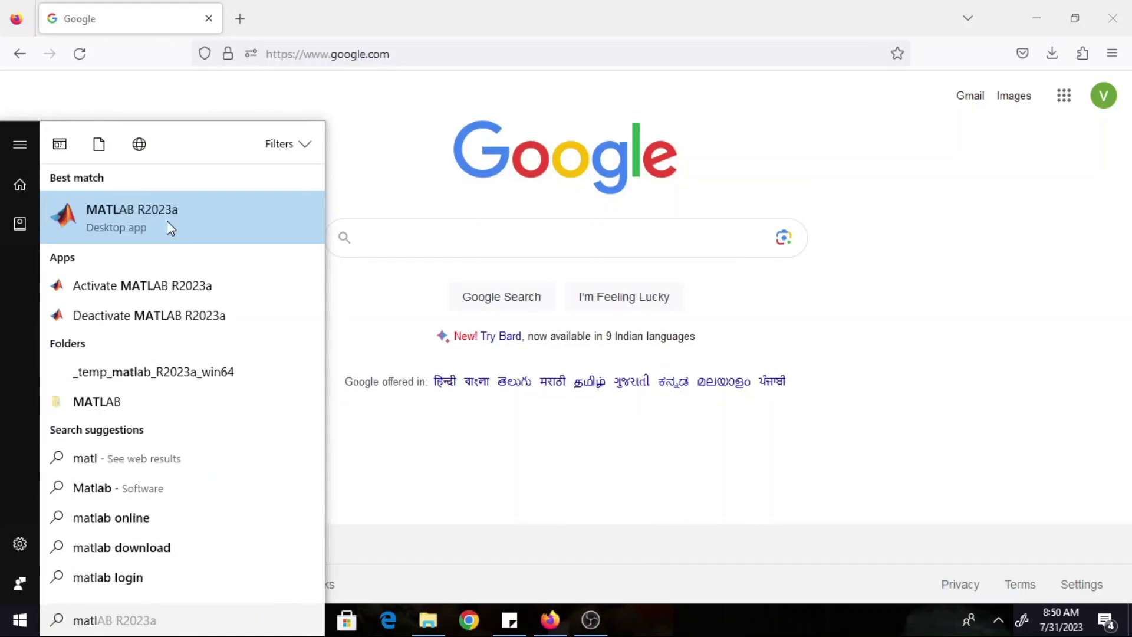
pyautogui.click(169, 227)
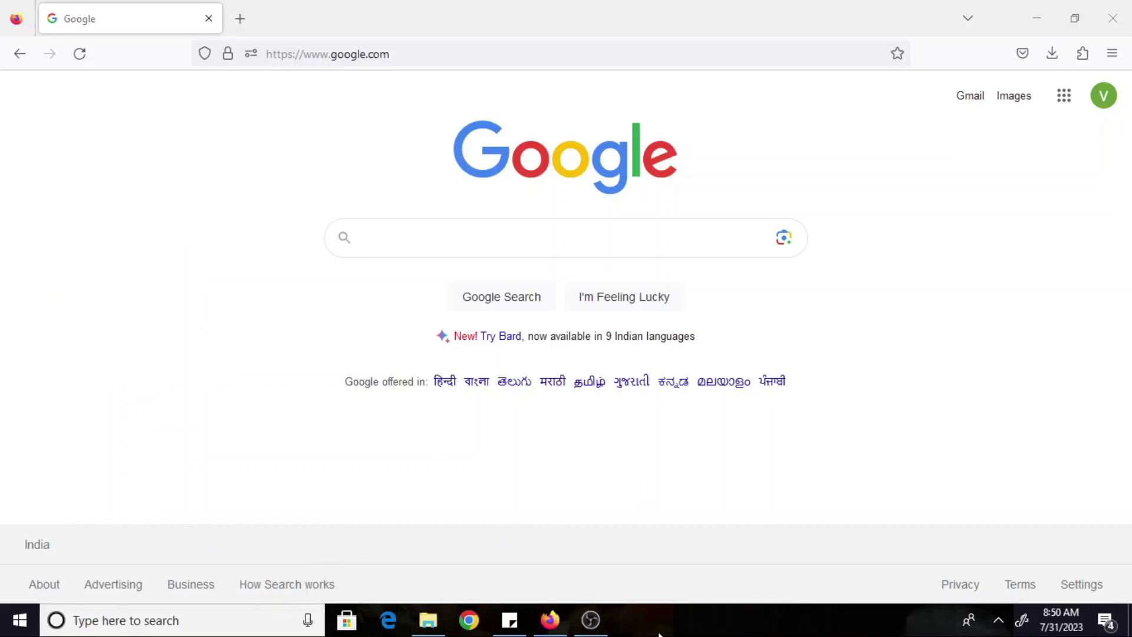